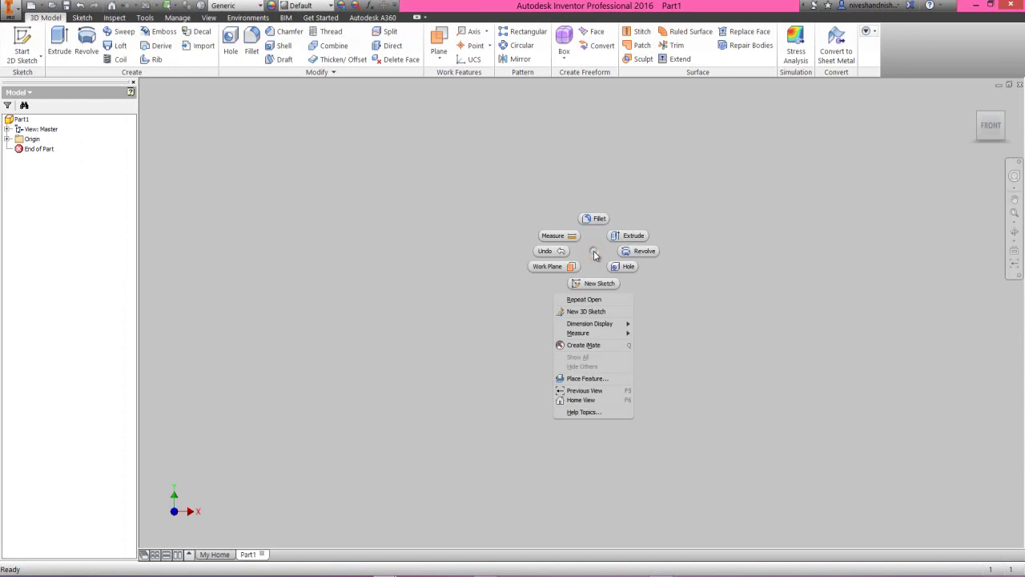
# - Sketch a circle of 8.001 mm diameter centred on the origin of the front (XY) plane and finish the sketch
pyautogui.click(594, 284)
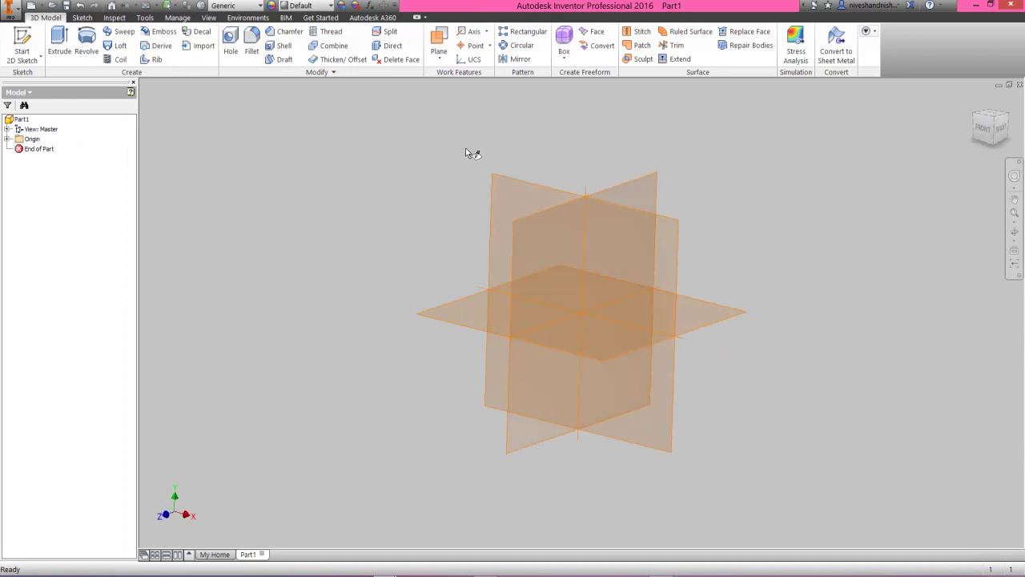
pyautogui.click(509, 179)
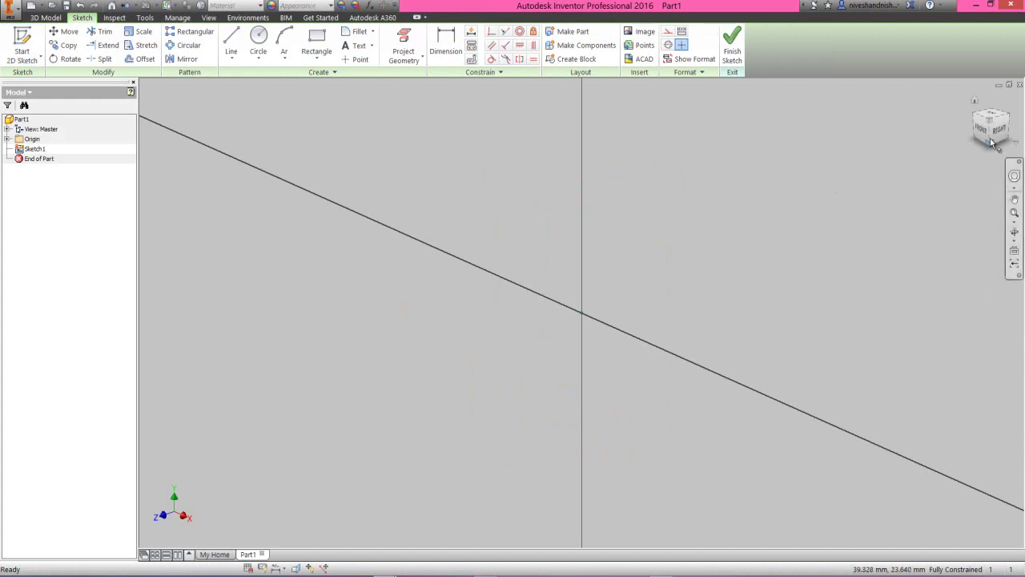
pyautogui.rightClick(639, 243)
pyautogui.click(615, 228)
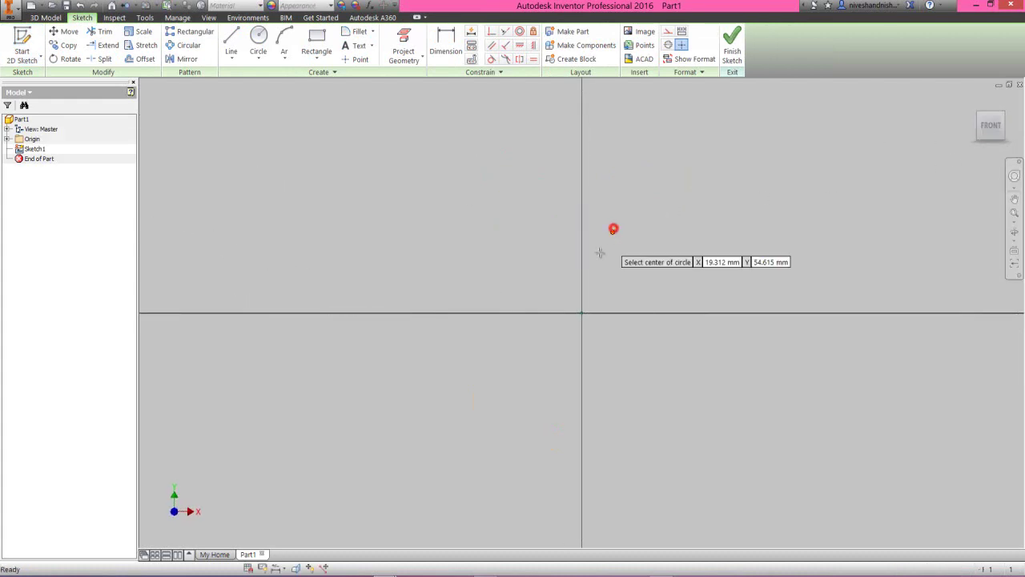
pyautogui.click(580, 313)
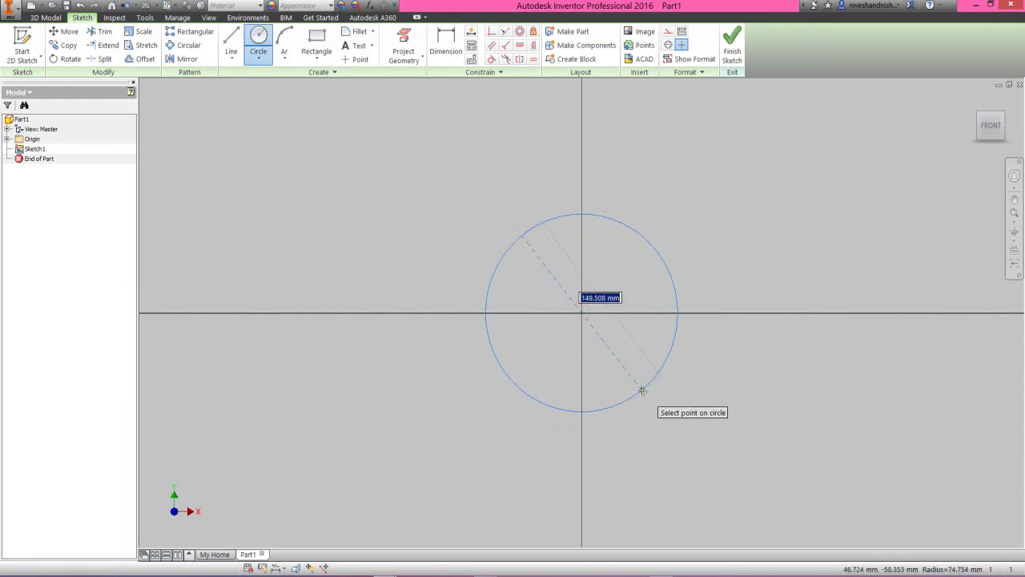
pyautogui.write('8.00')
pyautogui.press('Return')
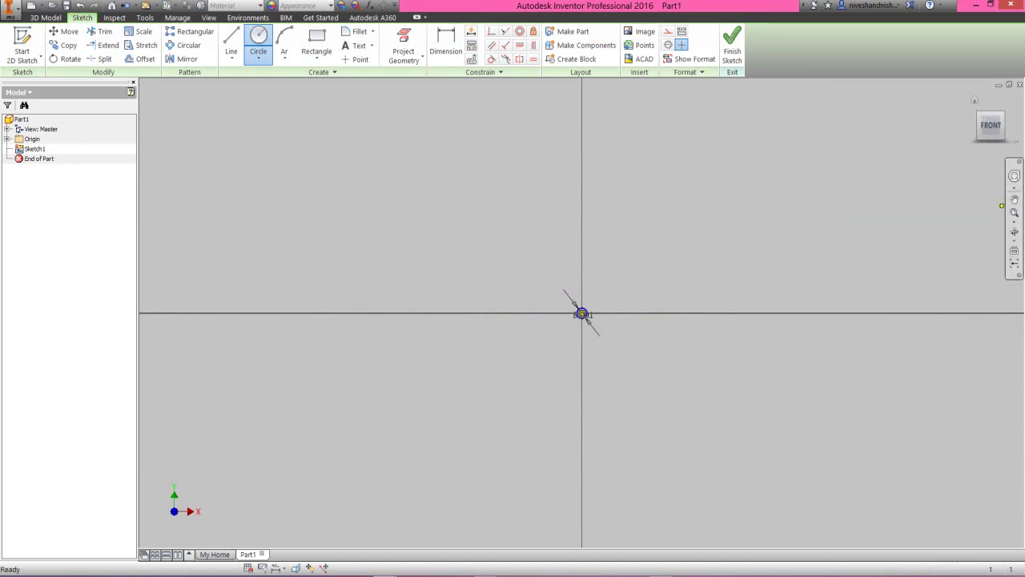
pyautogui.scroll(10, 727, 216)
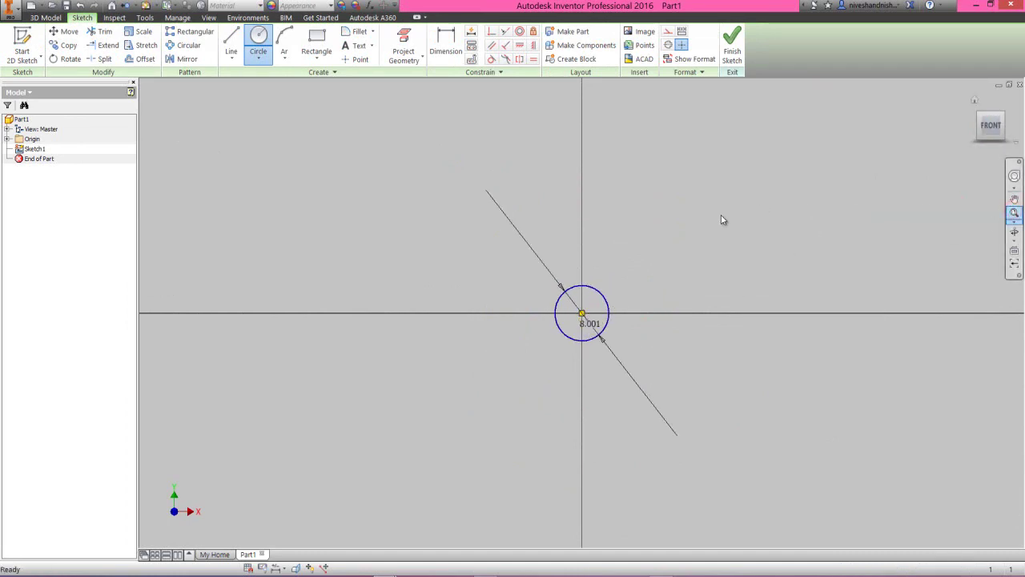
pyautogui.rightClick(703, 219)
pyautogui.click(741, 221)
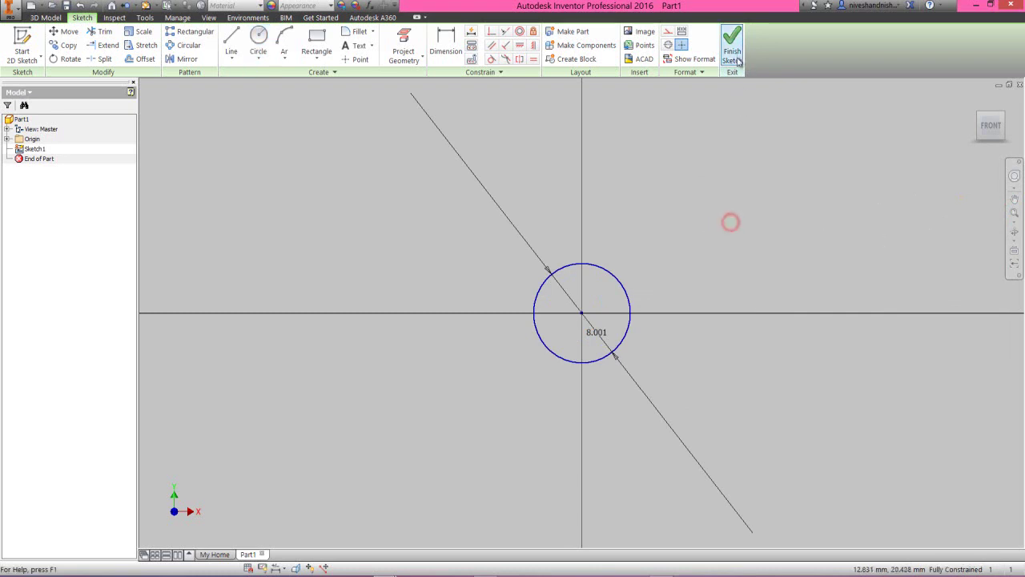
pyautogui.click(732, 48)
# - Extrude the circle 30.2625 mm into a solid cylindrical shaft
pyautogui.click(975, 104)
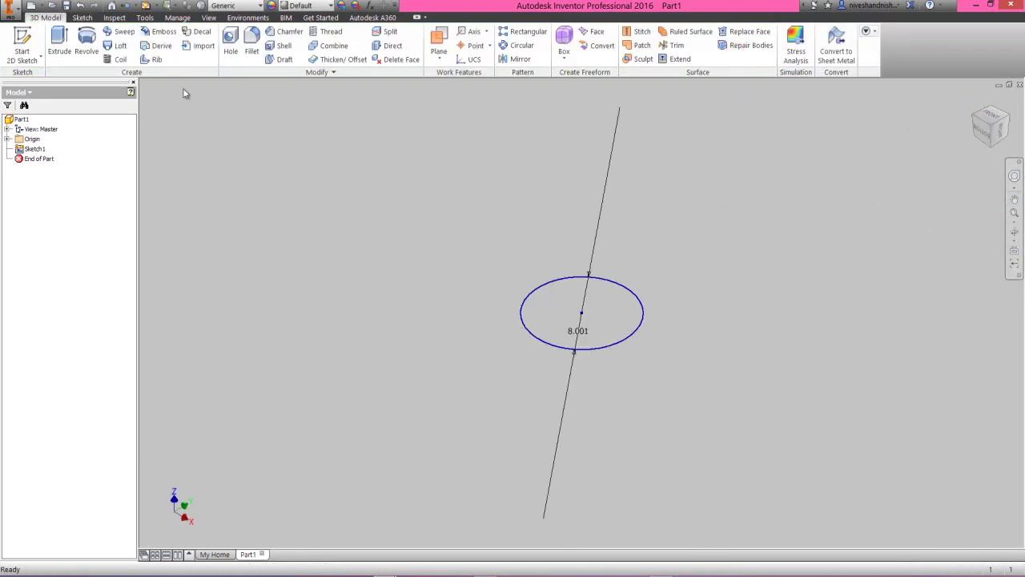
pyautogui.click(59, 41)
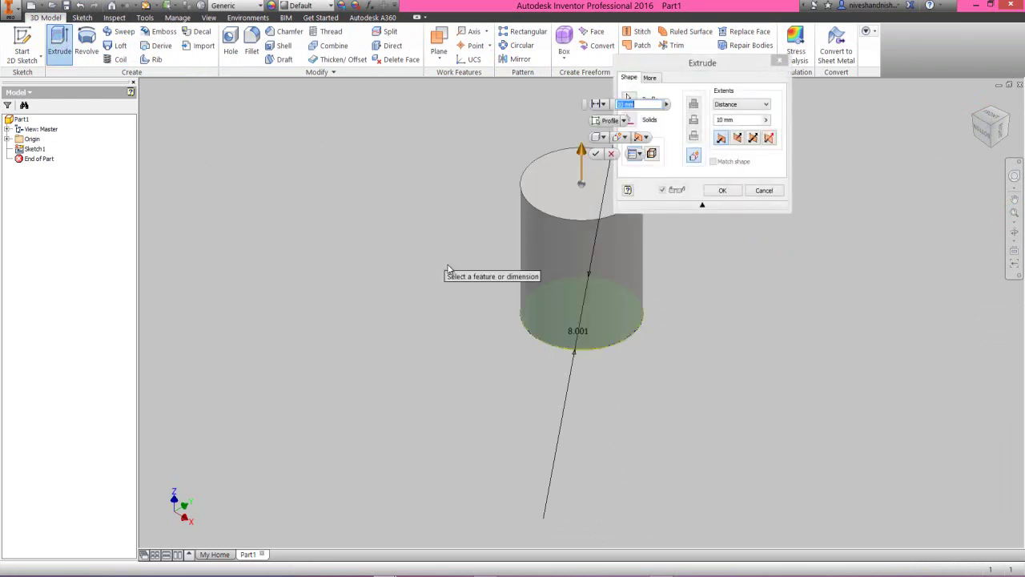
pyautogui.moveTo(729, 68); pyautogui.dragTo(797, 208)
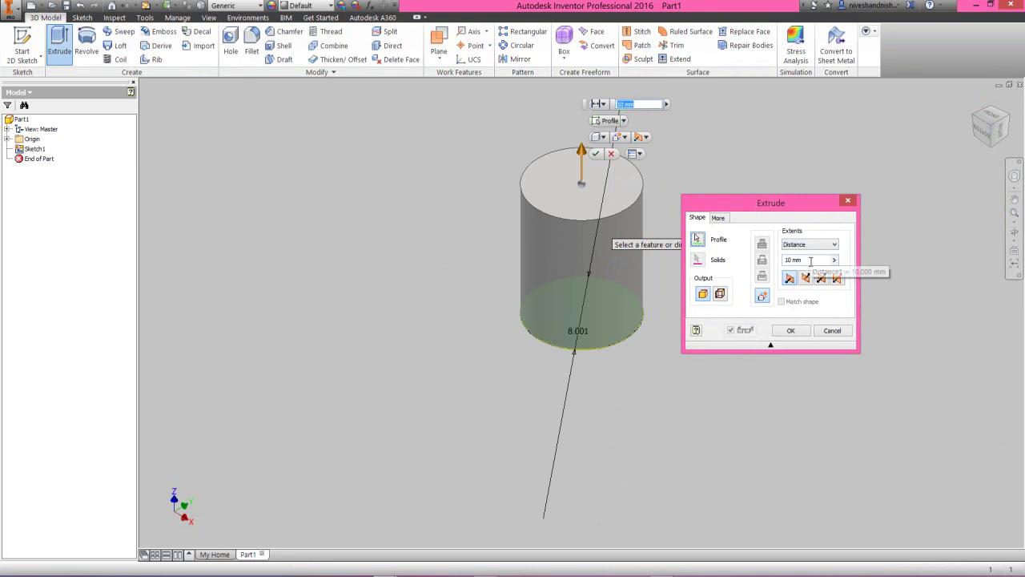
pyautogui.click(809, 260)
pyautogui.moveTo(796, 264); pyautogui.dragTo(772, 268)
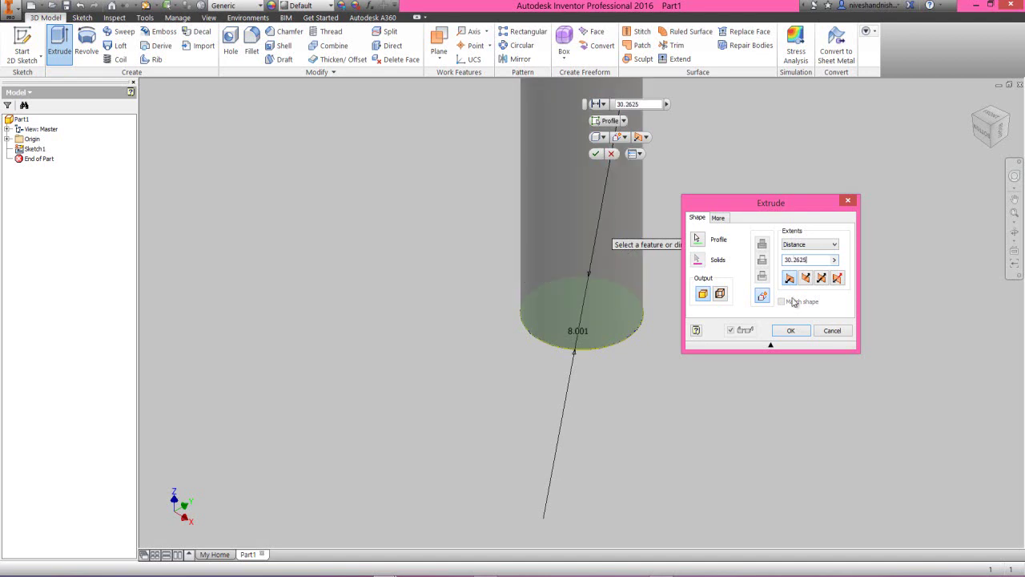
pyautogui.click(801, 331)
pyautogui.click(856, 214)
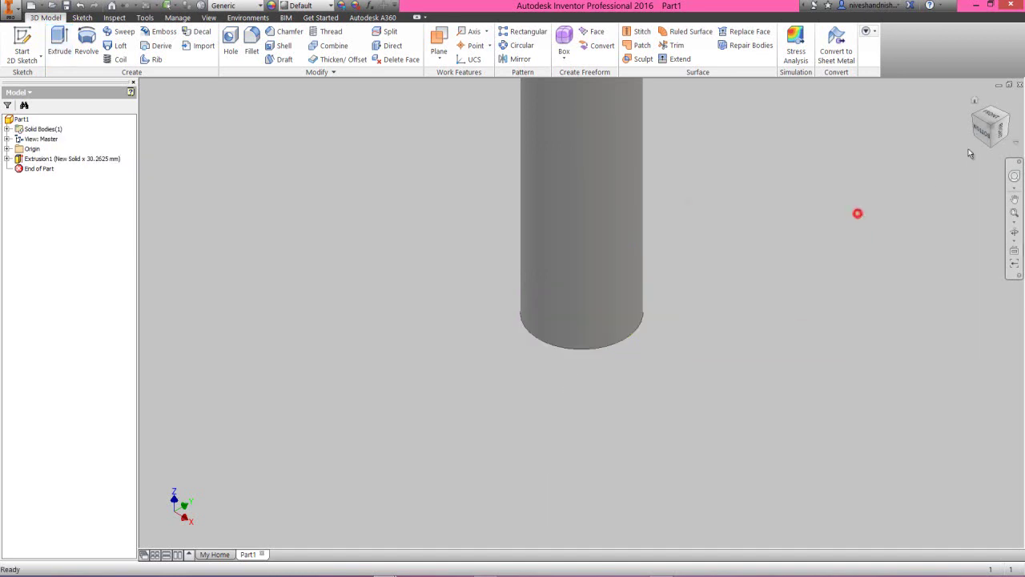
# - Save the part in the workspace under the file name Engine Crank Shaft
pyautogui.click(986, 138)
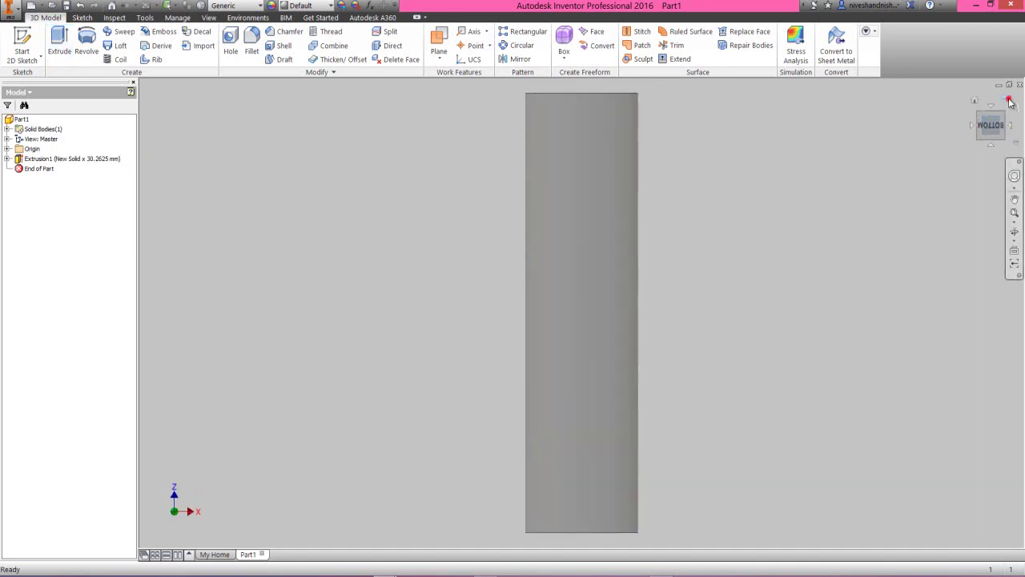
pyautogui.click(1008, 99)
pyautogui.click(981, 118)
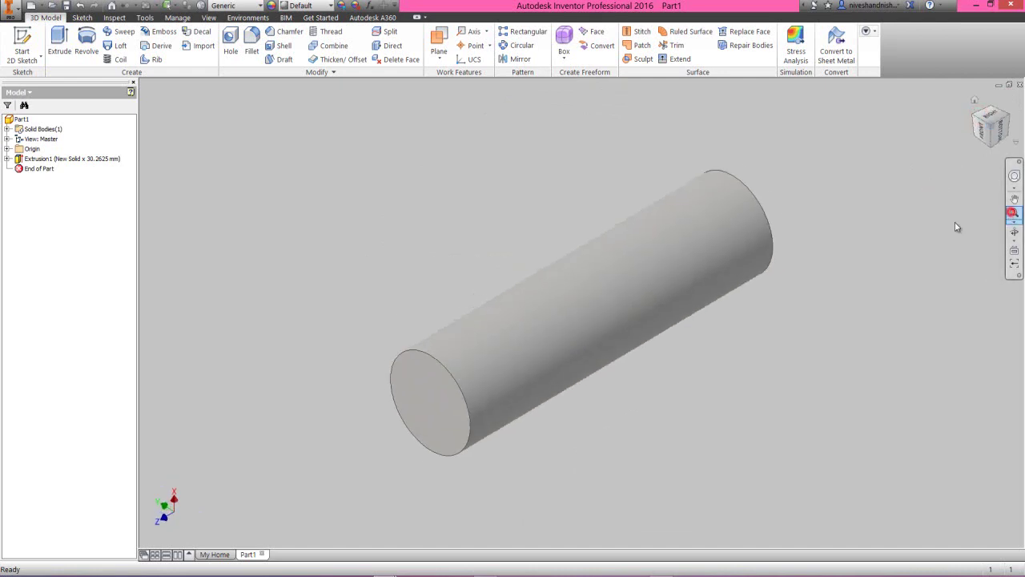
pyautogui.scroll(3, 403, 171)
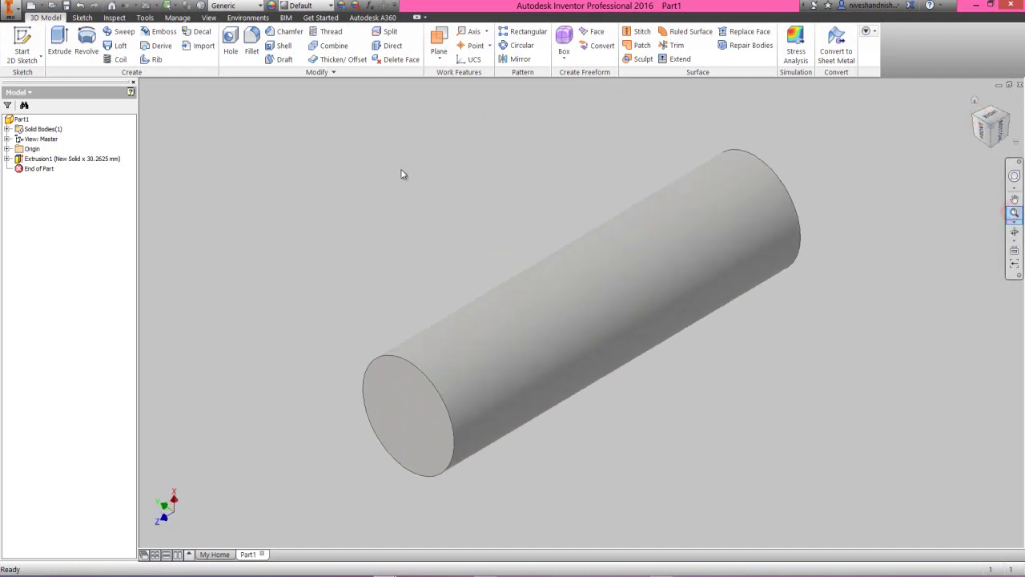
pyautogui.click(67, 6)
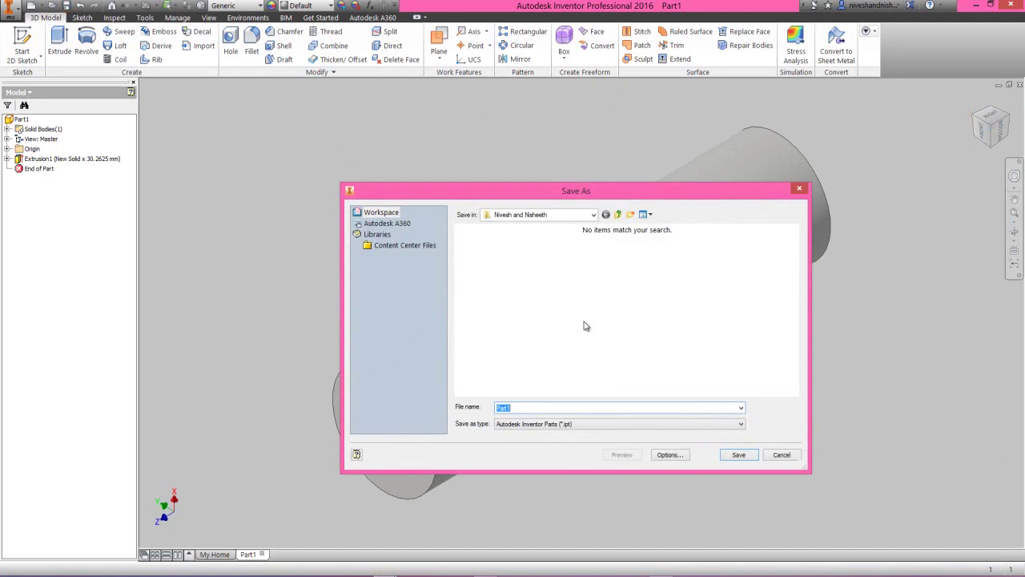
pyautogui.write('Engine Crank Shaft')
pyautogui.click(739, 455)
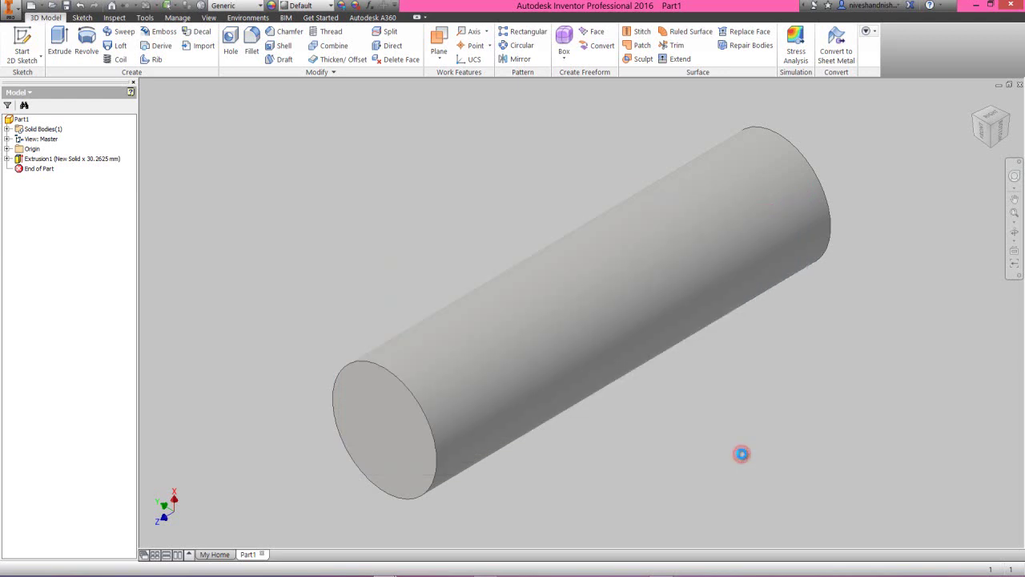
# - Switch the part's lighting style to Two Lights
pyautogui.click(212, 17)
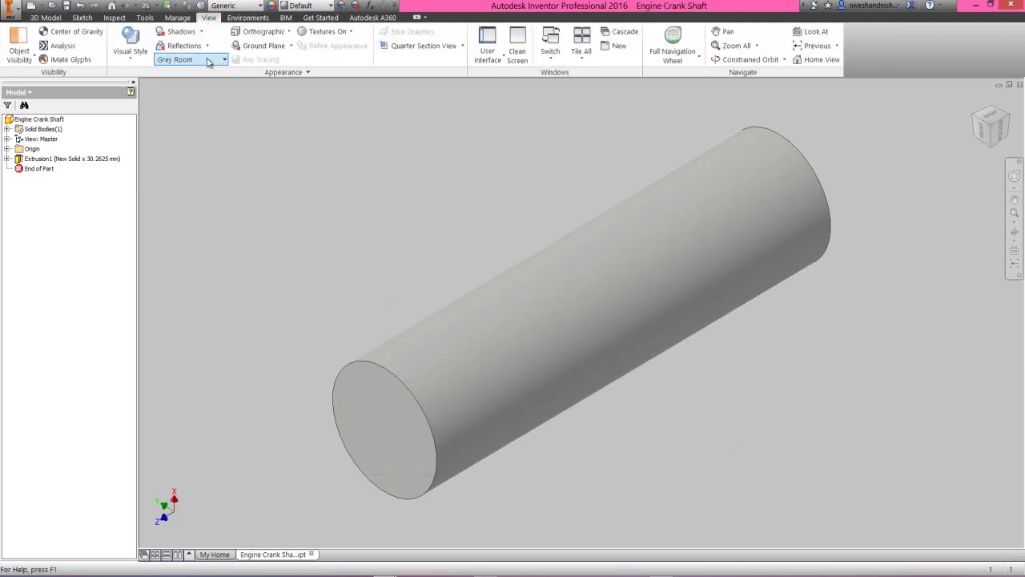
pyautogui.click(207, 60)
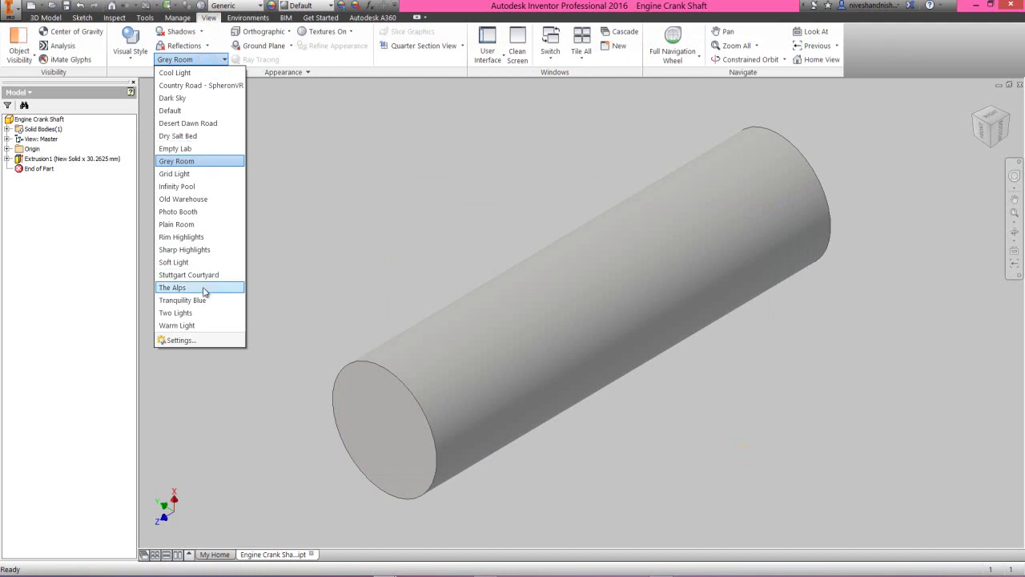
pyautogui.click(192, 312)
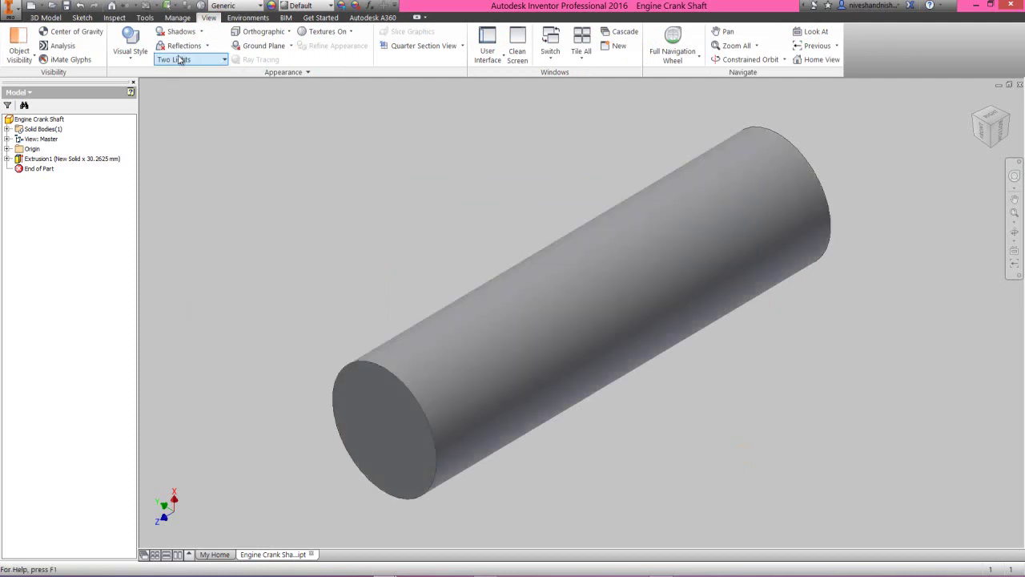
# - Import the lighting style Copy of Two Lights-1 from a file and make it the part's lighting style
pyautogui.click(180, 61)
pyautogui.click(193, 343)
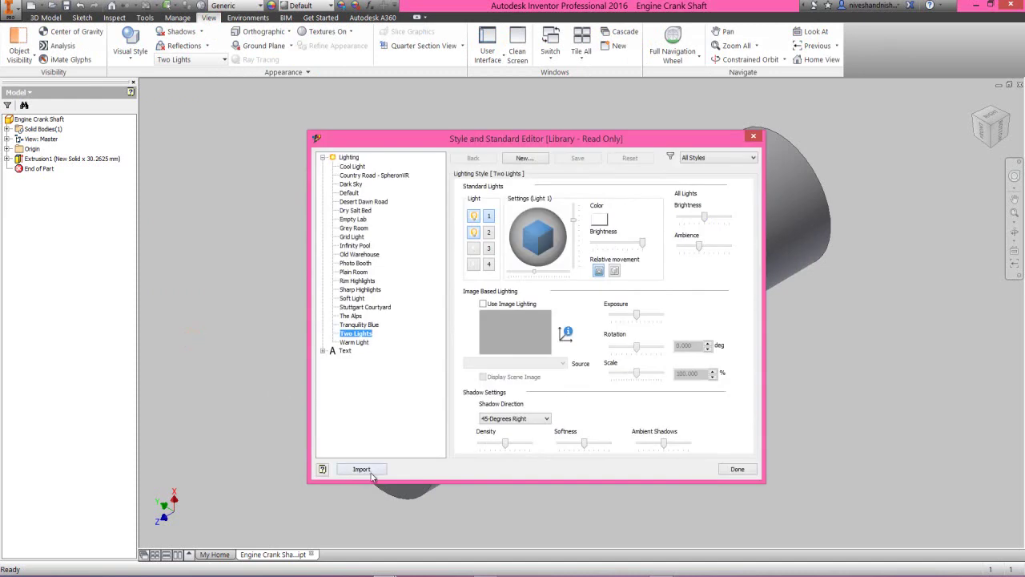
pyautogui.click(365, 470)
pyautogui.doubleClick(579, 235)
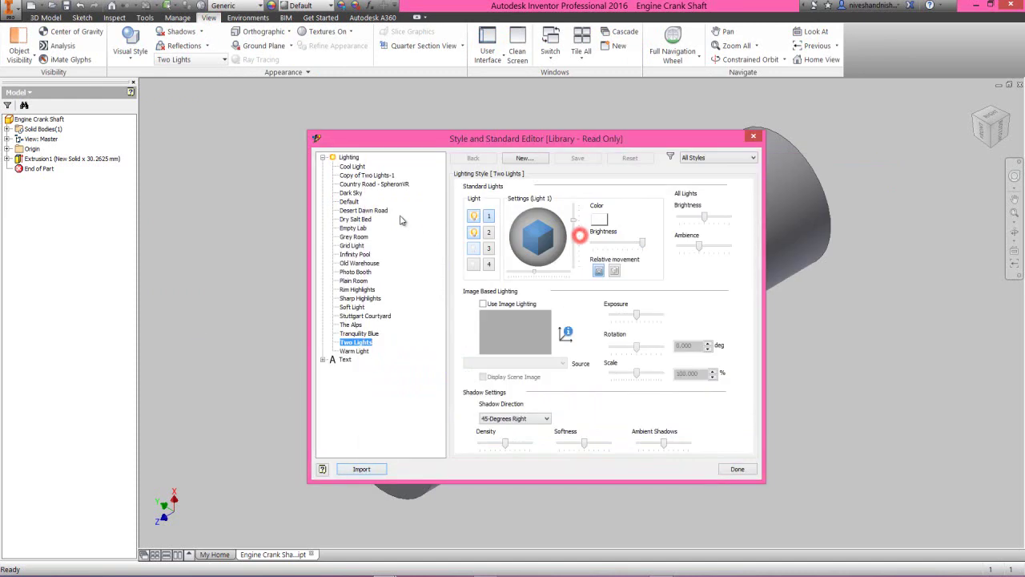
pyautogui.click(367, 174)
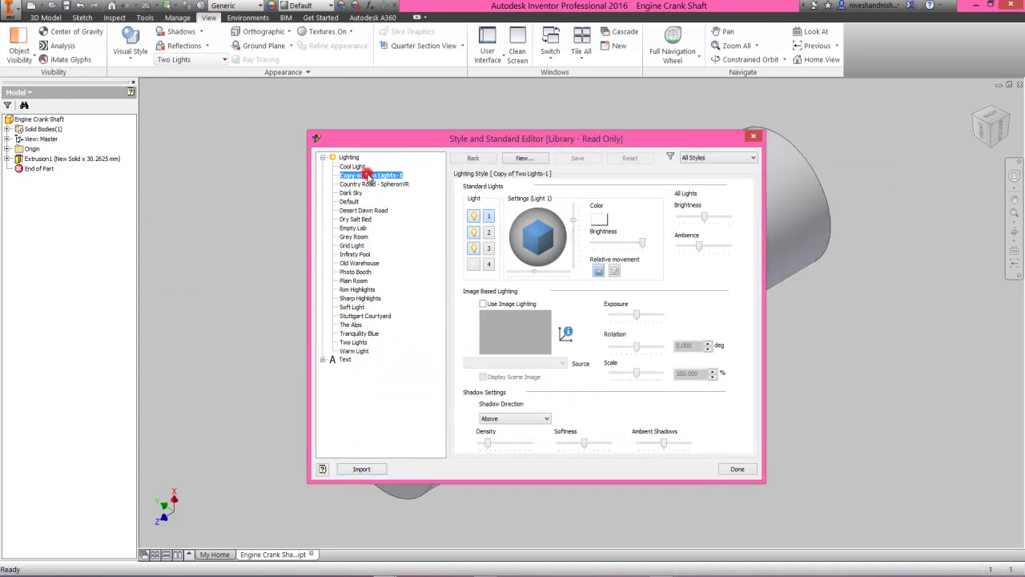
pyautogui.click(737, 470)
pyautogui.click(354, 189)
pyautogui.click(368, 100)
# - Start a sketch on the shaft's near end face and draw a concentric circle of 20.447 mm diameter
pyautogui.click(46, 18)
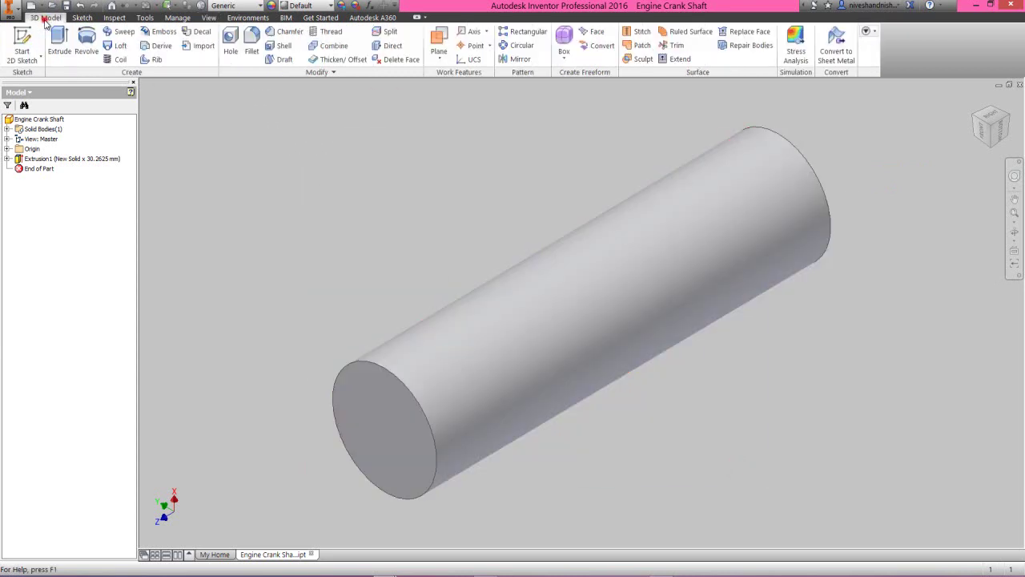
pyautogui.click(59, 38)
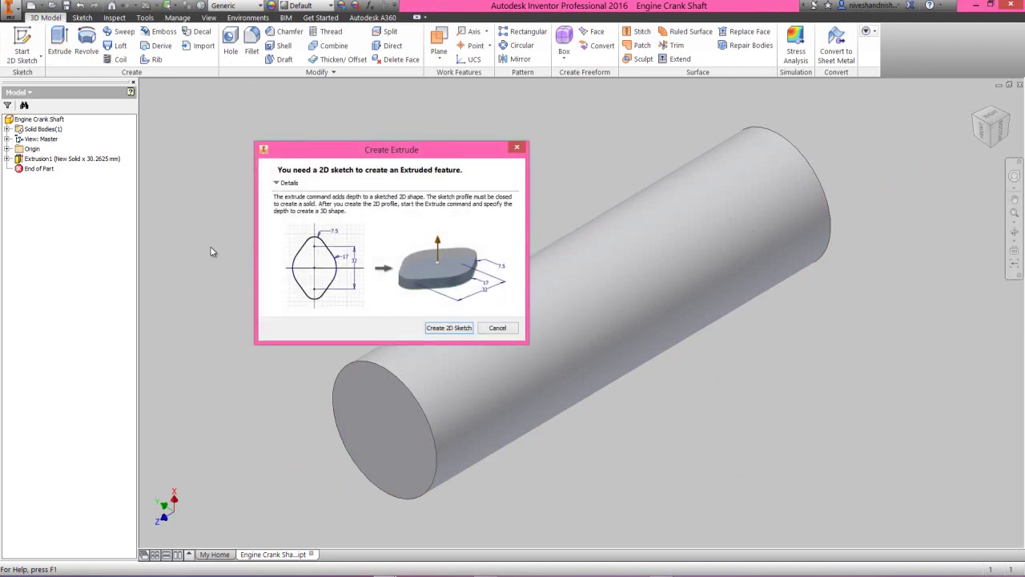
pyautogui.click(436, 332)
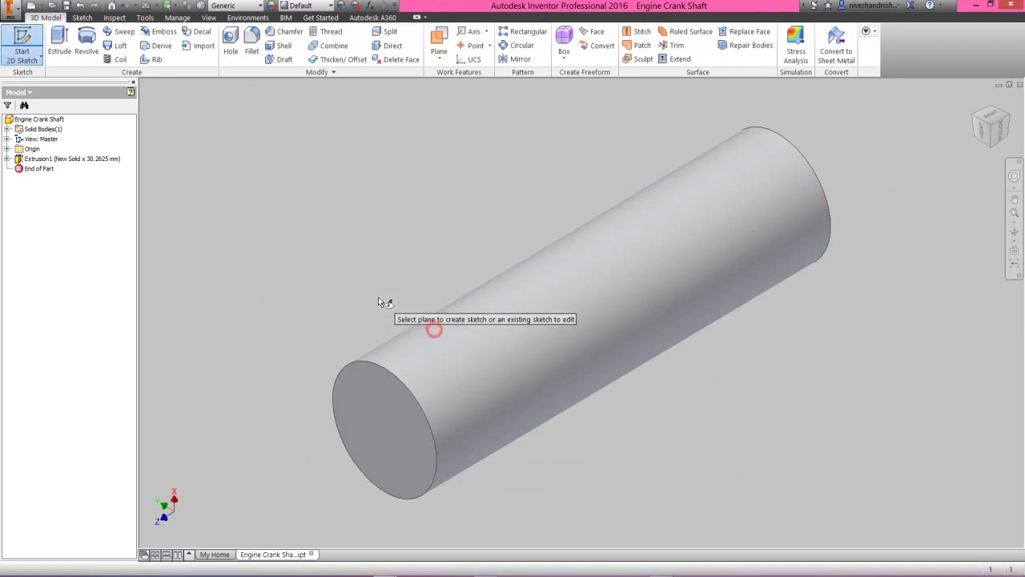
pyautogui.click(382, 434)
pyautogui.rightClick(345, 234)
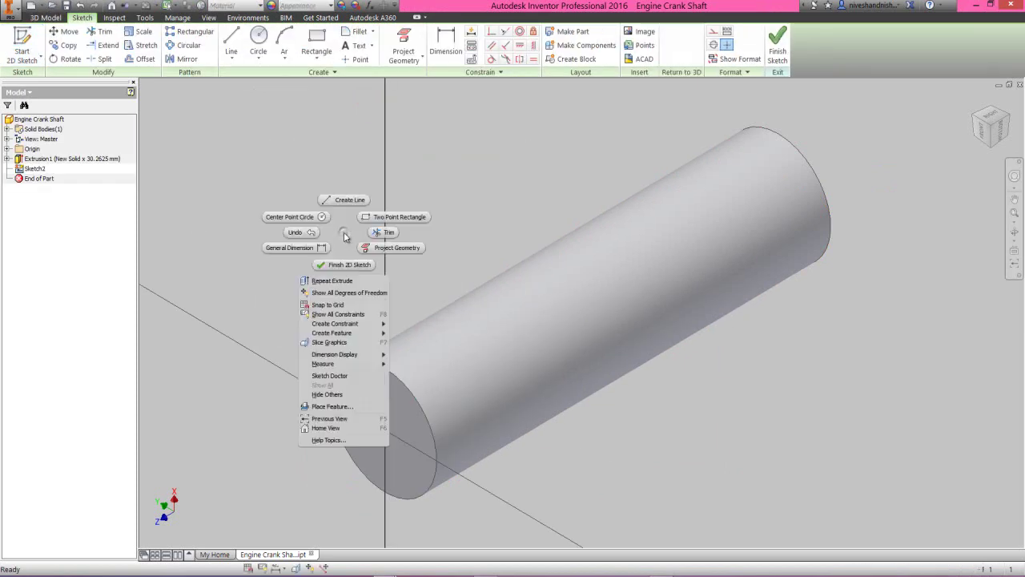
pyautogui.click(321, 216)
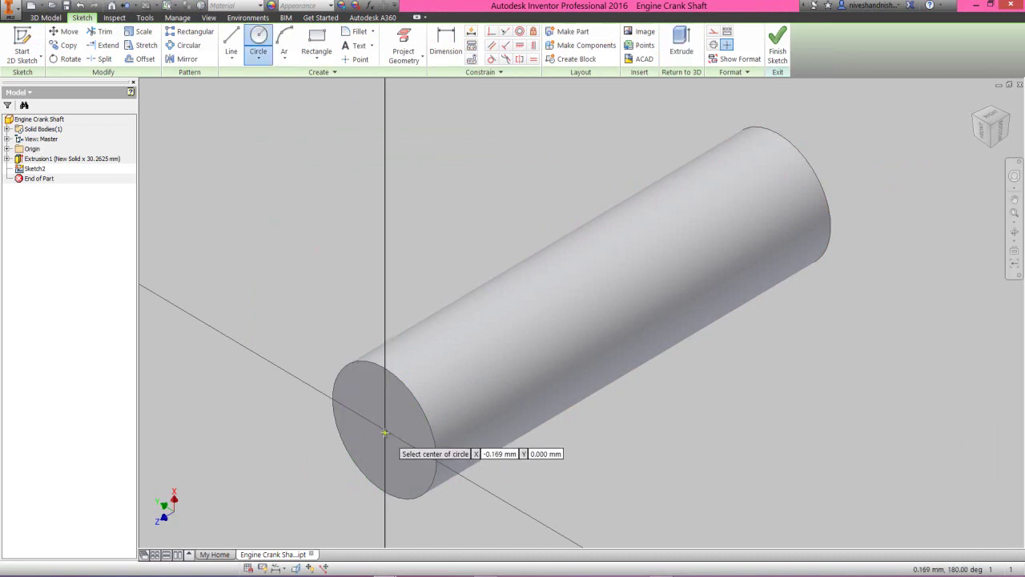
pyautogui.click(385, 432)
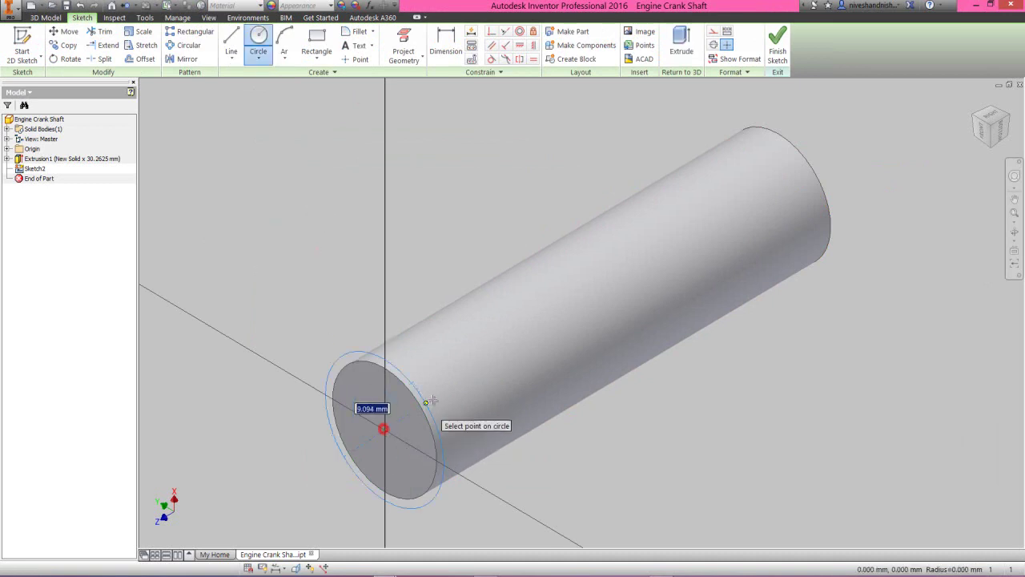
pyautogui.write('20.447')
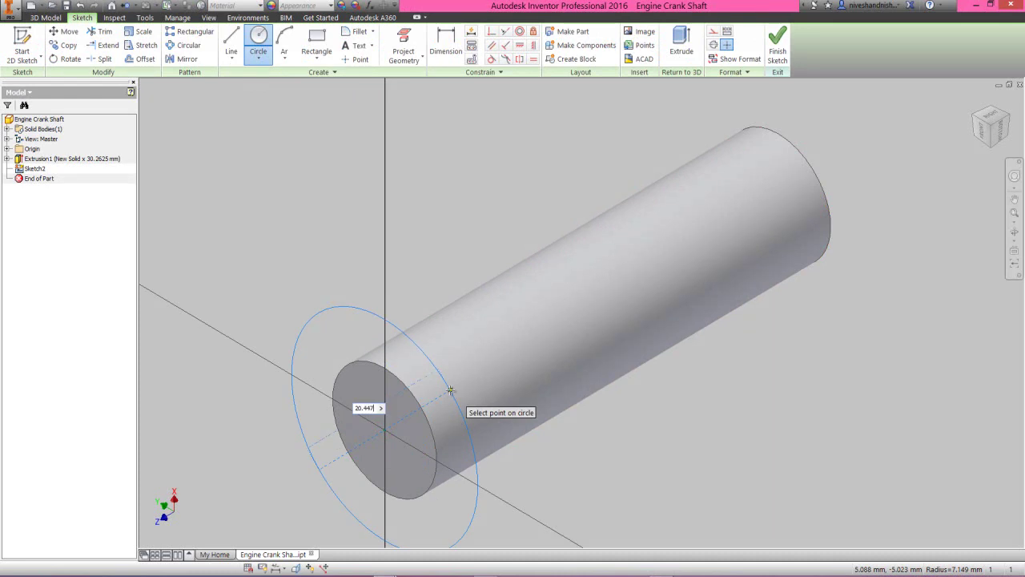
pyautogui.press('Return')
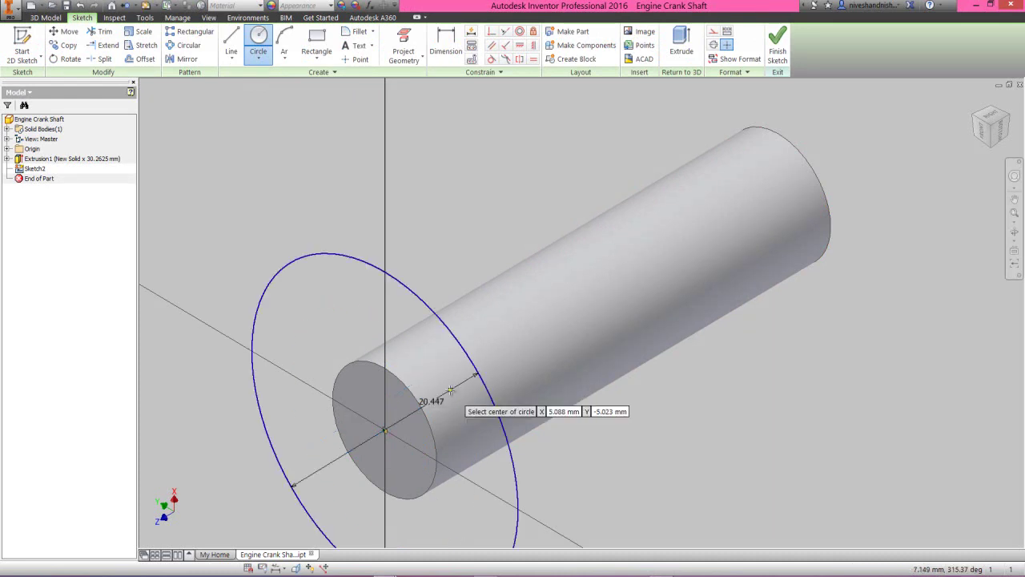
pyautogui.rightClick(405, 198)
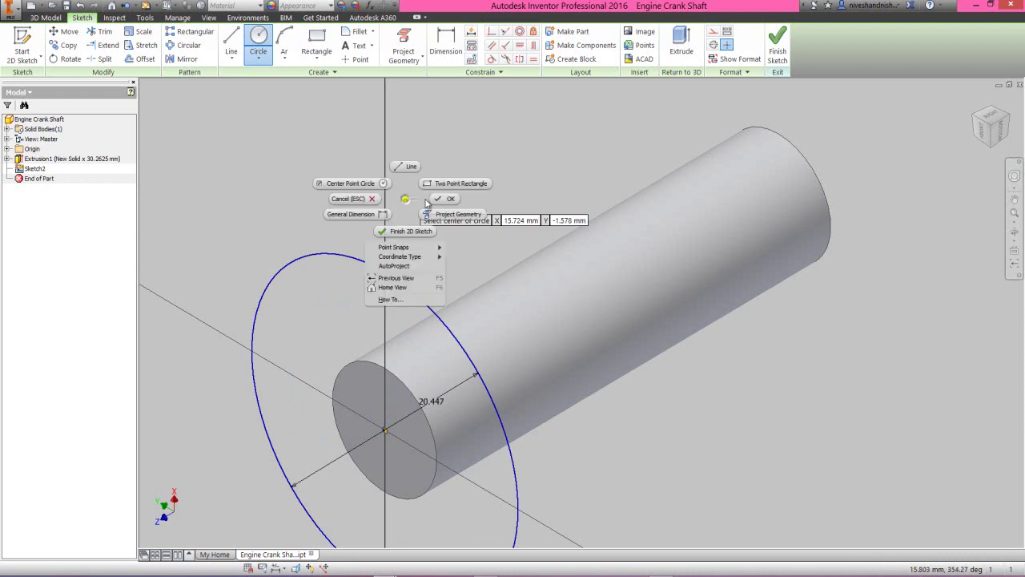
pyautogui.click(429, 201)
# - Project the circular edge of the shaft's end face into the sketch and finish the sketch
pyautogui.rightClick(430, 201)
pyautogui.click(467, 212)
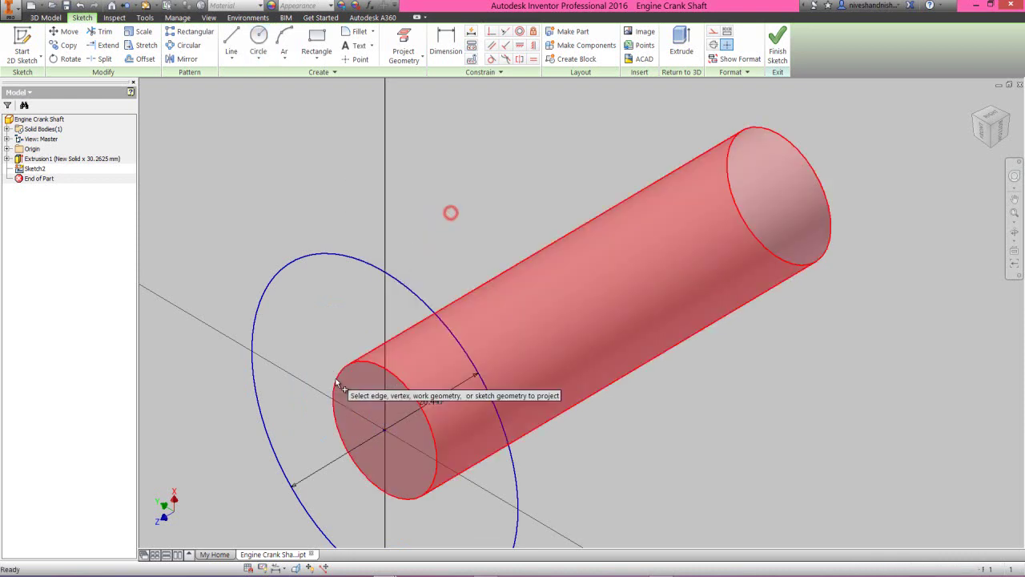
pyautogui.click(340, 374)
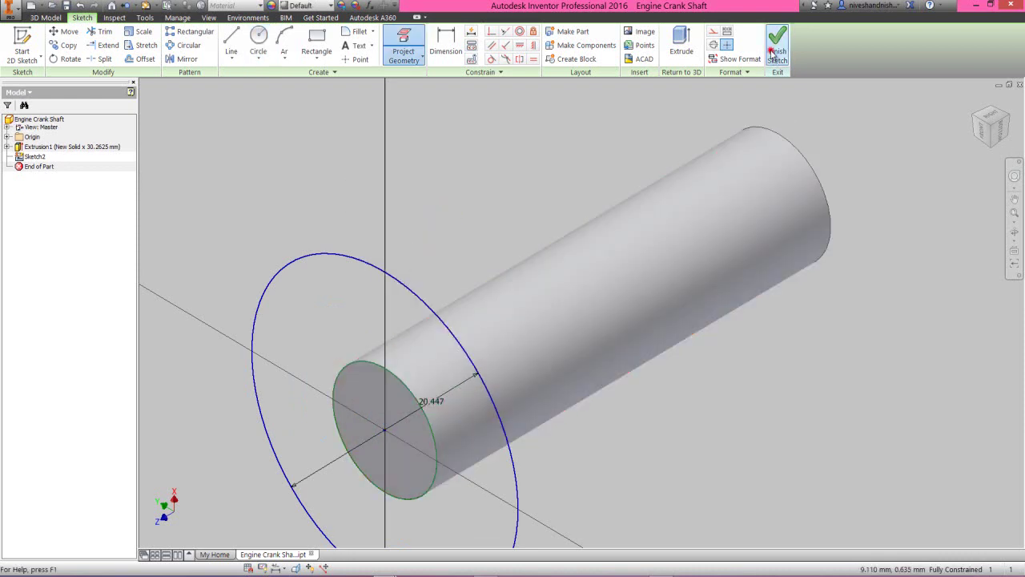
pyautogui.click(777, 44)
pyautogui.scroll(3, 435, 165)
pyautogui.click(435, 165)
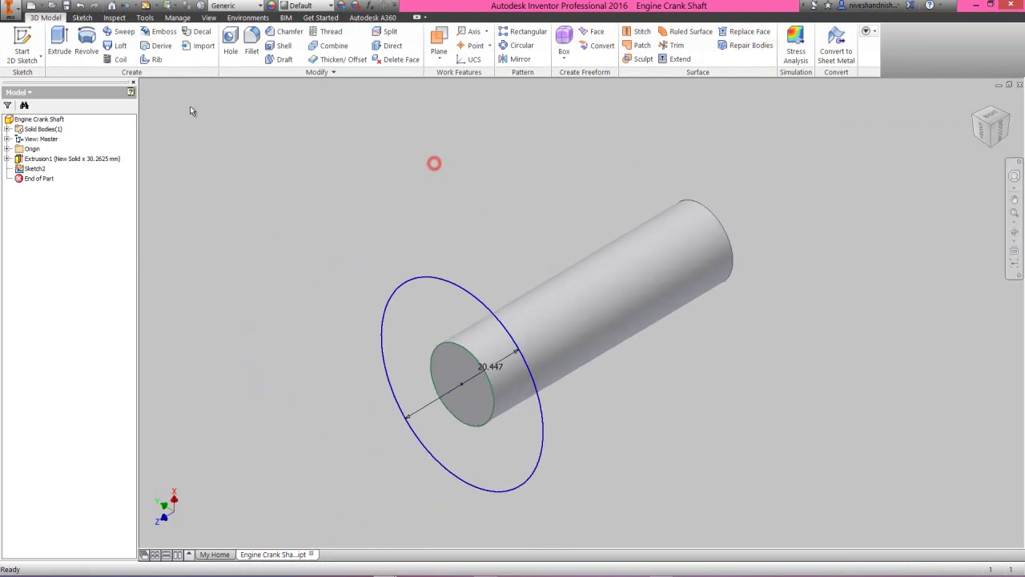
# - Extrude both the ring and the inner circle 3.175 mm away from the shaft as one solid disc
pyautogui.click(58, 42)
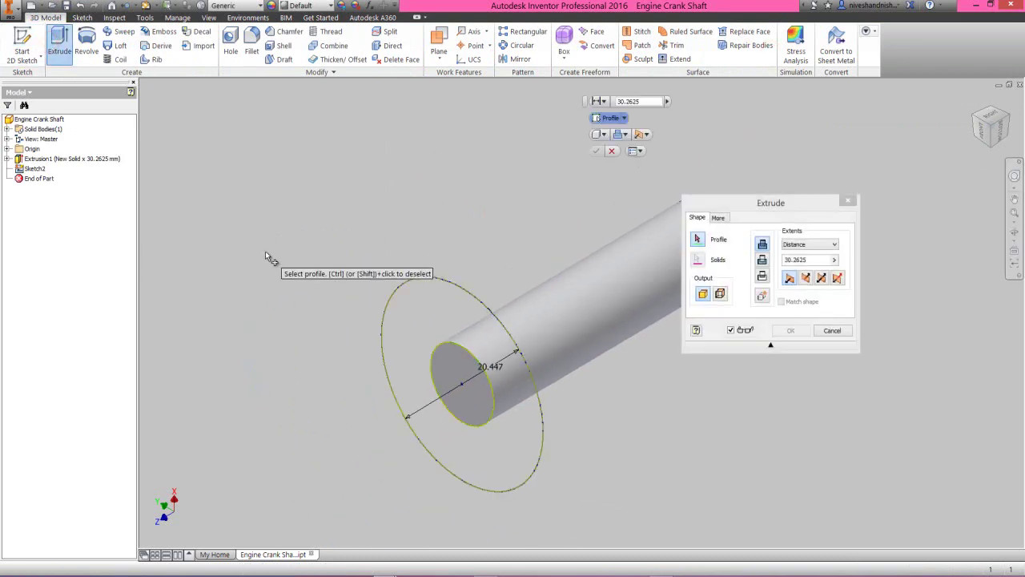
pyautogui.click(390, 320)
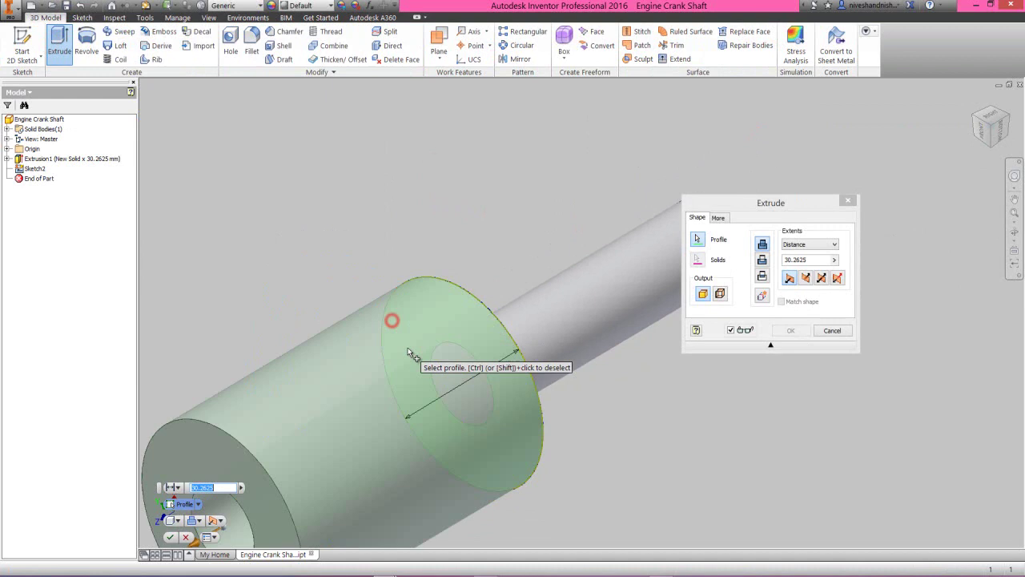
pyautogui.click(455, 375)
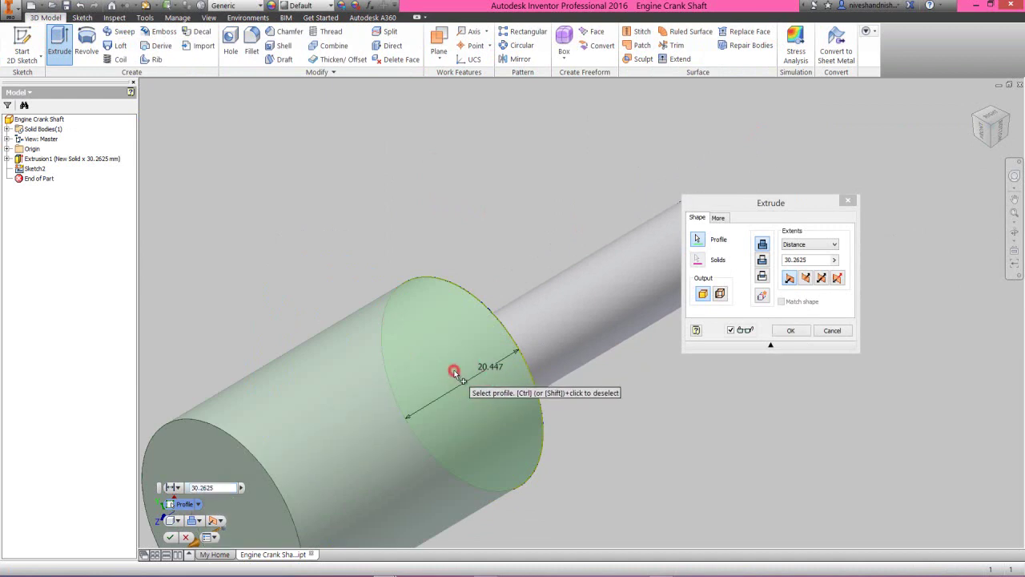
pyautogui.click(1013, 212)
pyautogui.moveTo(801, 202); pyautogui.dragTo(897, 231)
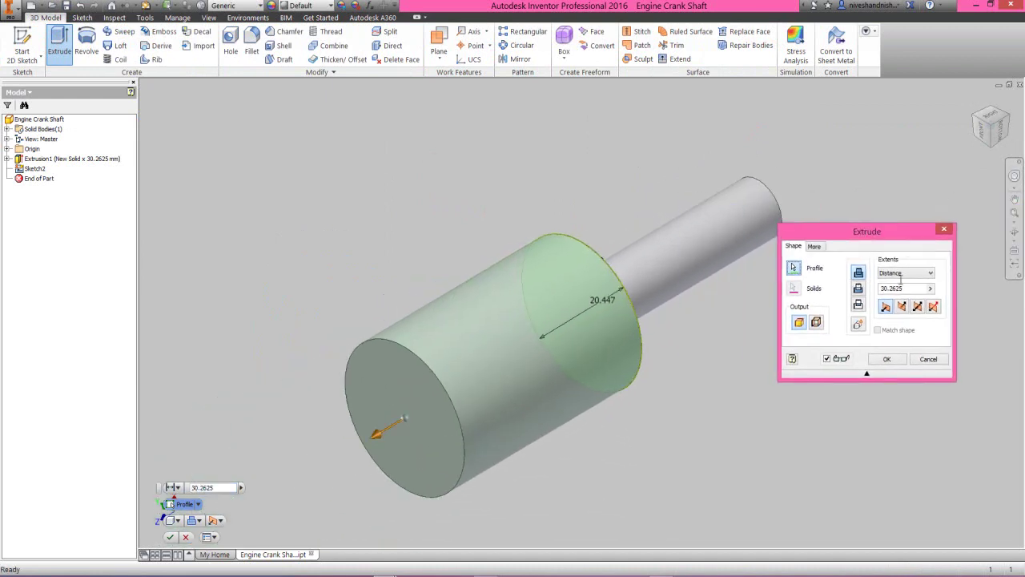
pyautogui.moveTo(911, 289); pyautogui.dragTo(881, 290)
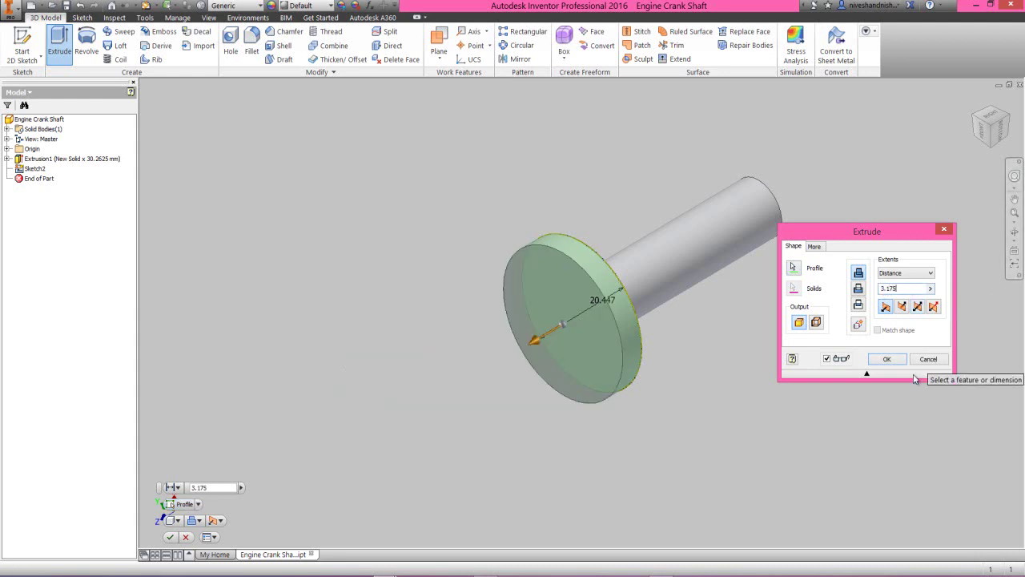
pyautogui.click(889, 361)
pyautogui.click(880, 224)
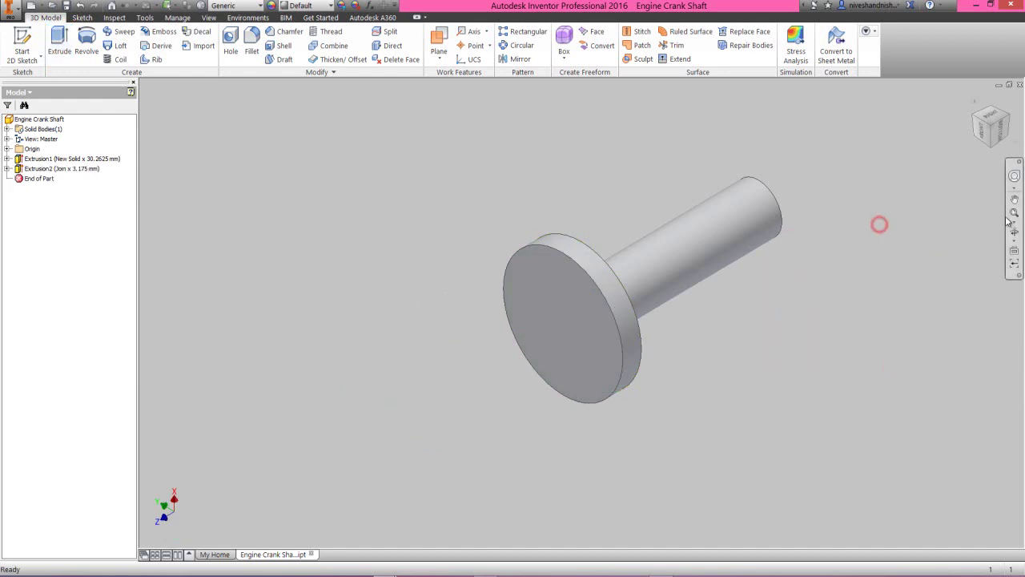
# - Start a sketch on the disc's shaft-side face and project the shaft's circular edge into it
pyautogui.scroll(2, 939, 233)
pyautogui.click(275, 200)
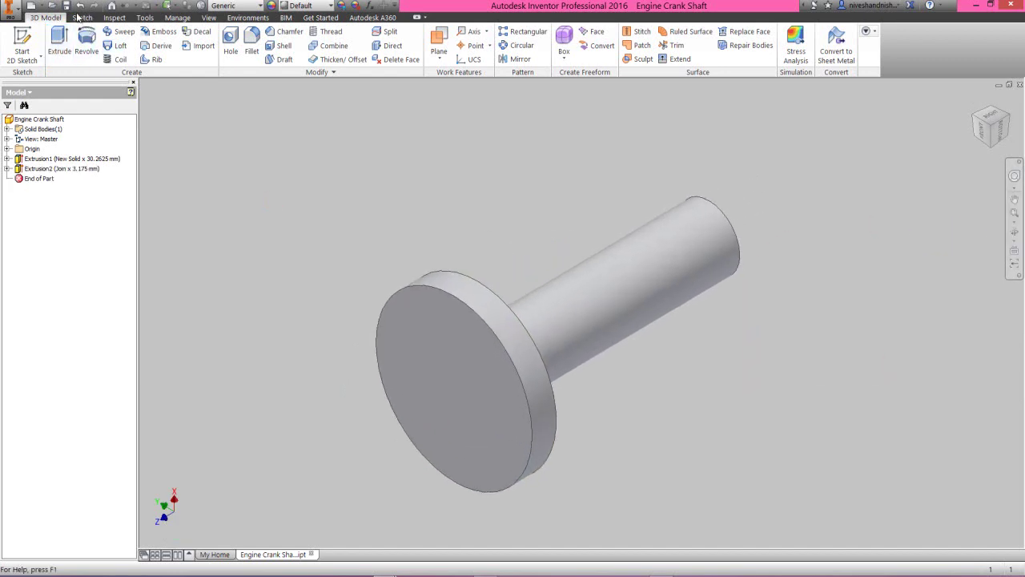
pyautogui.click(398, 233)
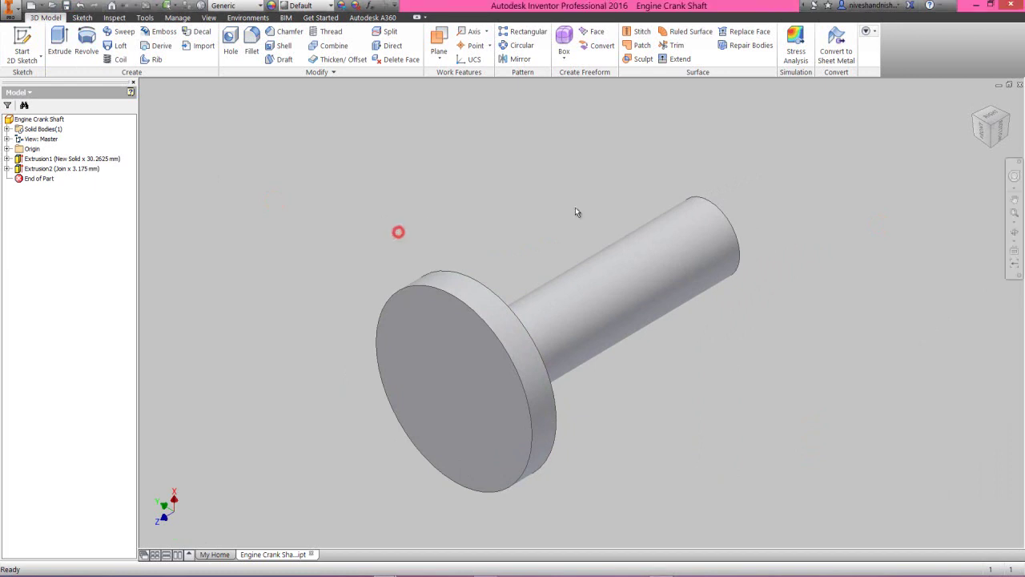
pyautogui.click(1011, 119)
pyautogui.click(21, 44)
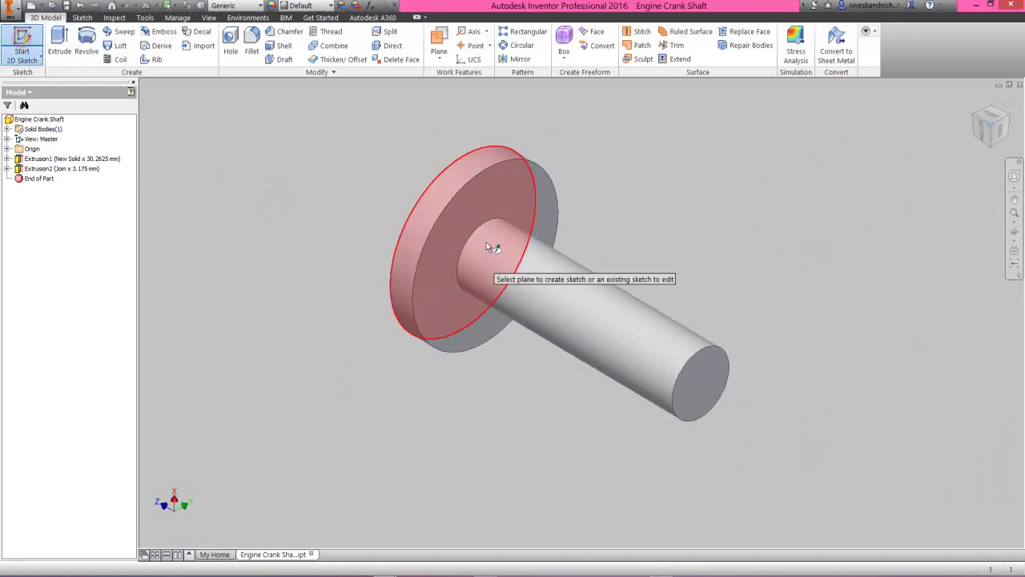
pyautogui.click(487, 210)
pyautogui.click(679, 213)
pyautogui.click(403, 49)
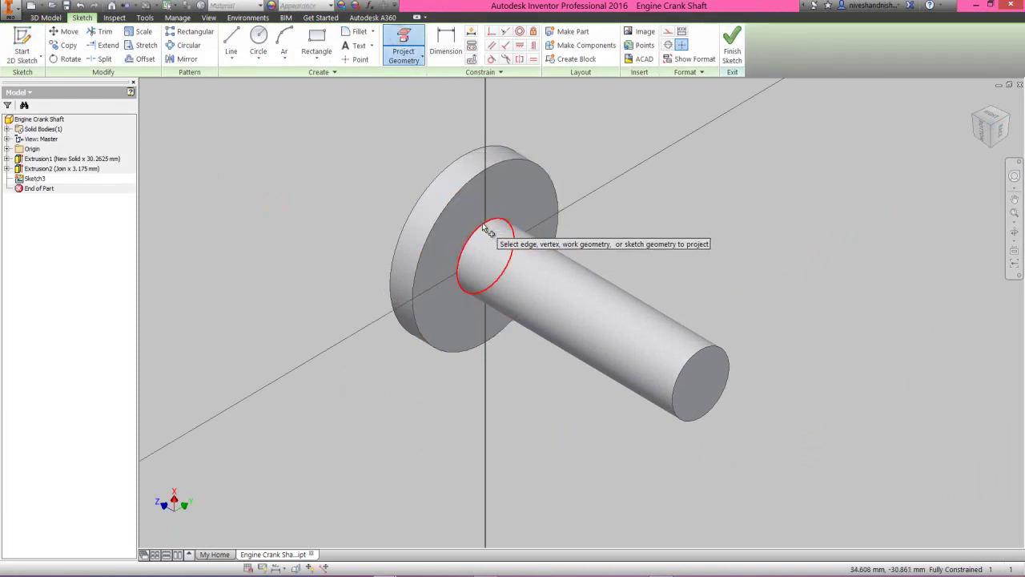
pyautogui.click(486, 228)
# - Draw a circle about 12.9 mm in diameter, centred on the shaft axis and surrounding the shaft
pyautogui.rightClick(677, 202)
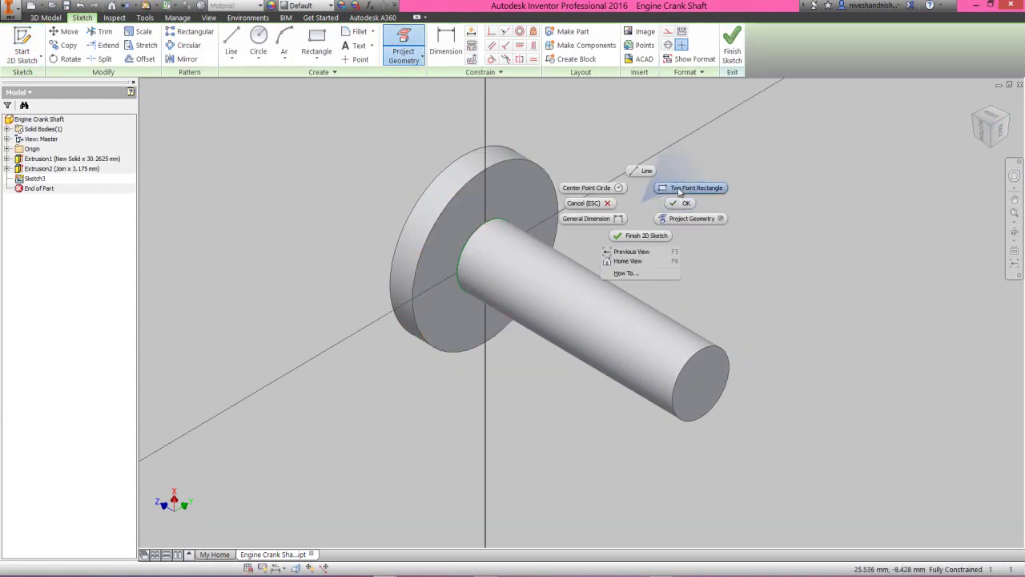
pyautogui.click(613, 187)
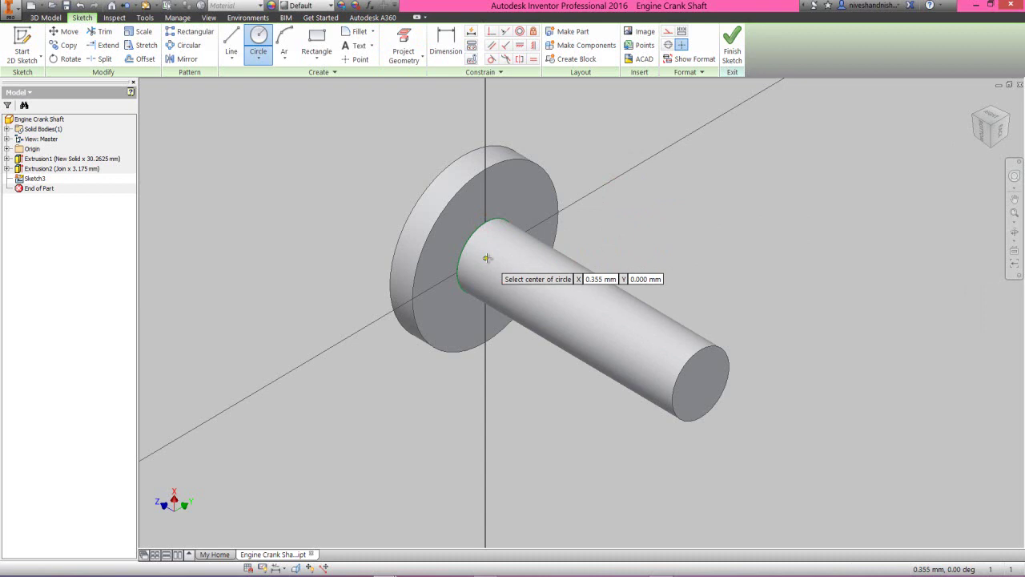
pyautogui.click(487, 257)
pyautogui.click(494, 305)
# - Dimension the new circle's diameter as 10.00125 mm and finish the sketch
pyautogui.rightClick(587, 180)
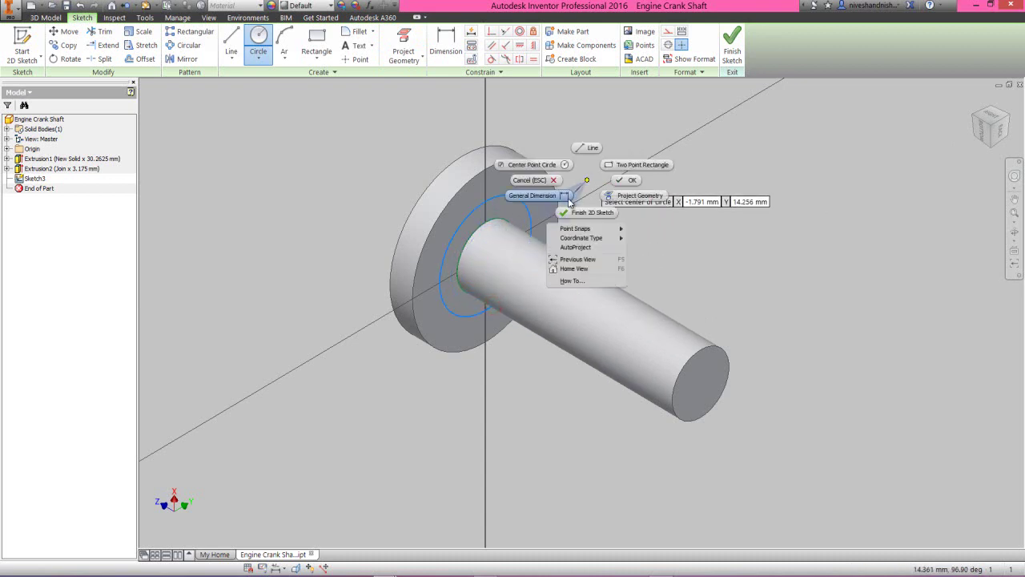
pyautogui.click(569, 201)
pyautogui.click(522, 202)
pyautogui.click(563, 166)
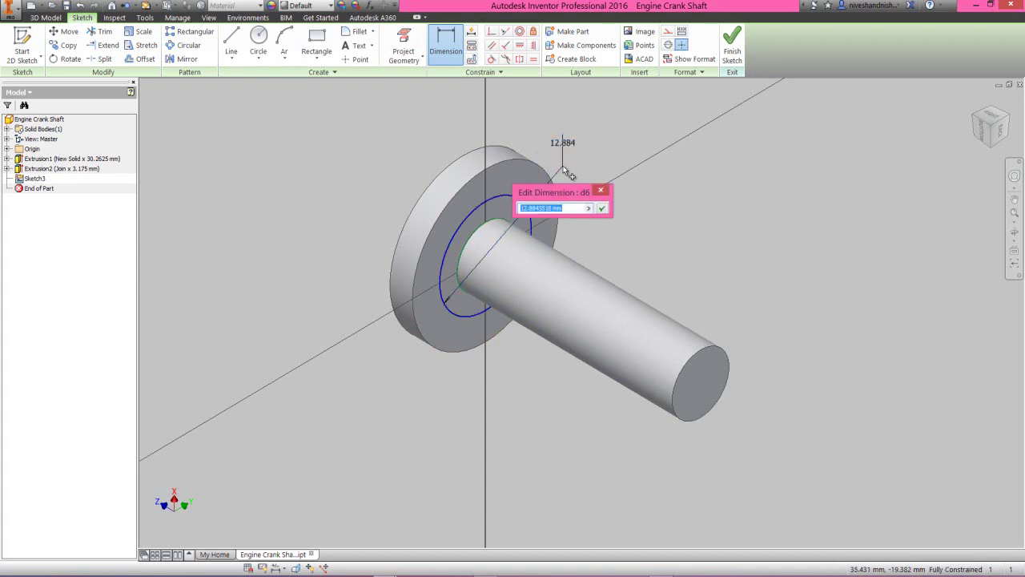
pyautogui.write('10.00125')
pyautogui.press('Return')
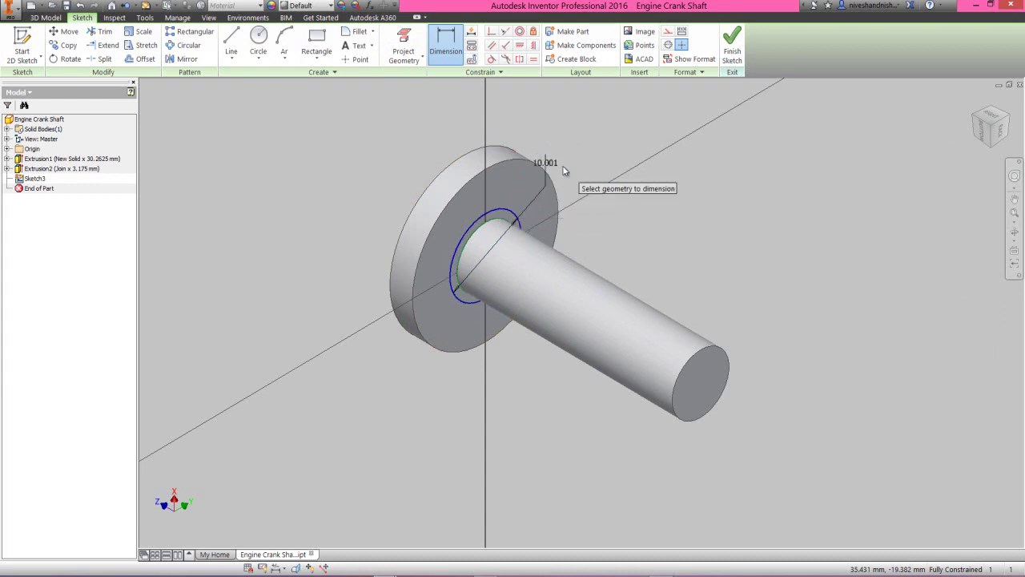
pyautogui.click(731, 44)
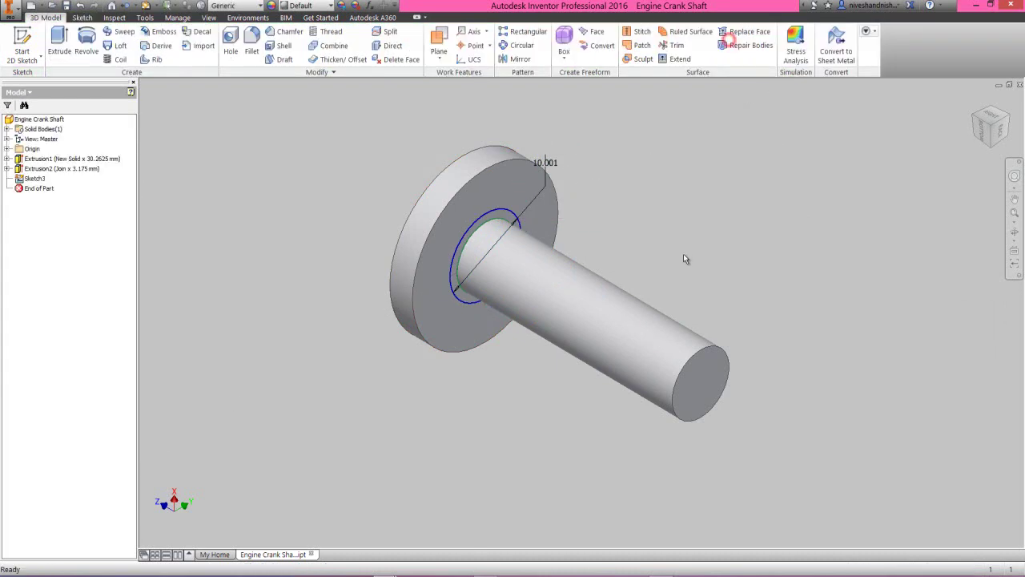
# - Extrude the ring between the new circle and the shaft 21.5 mm along the shaft, joined to the body
pyautogui.click(649, 258)
pyautogui.click(59, 42)
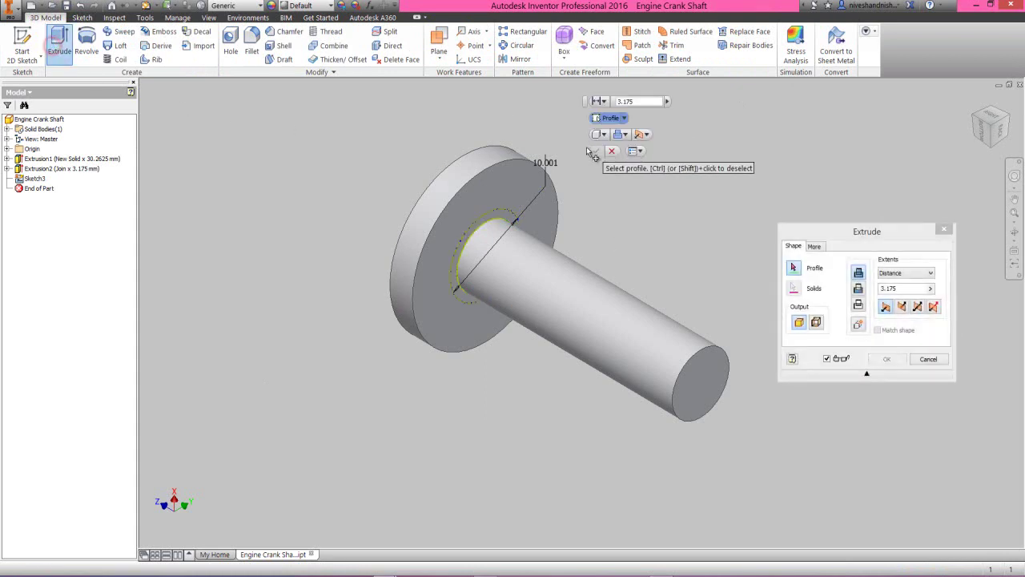
pyautogui.click(507, 213)
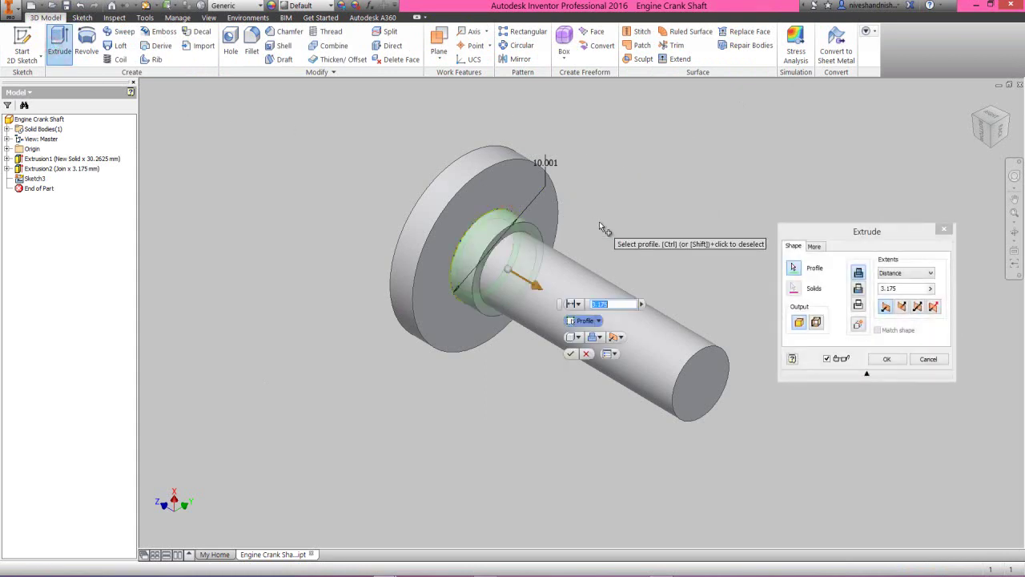
pyautogui.write('21.5')
pyautogui.press('Return')
pyautogui.click(599, 222)
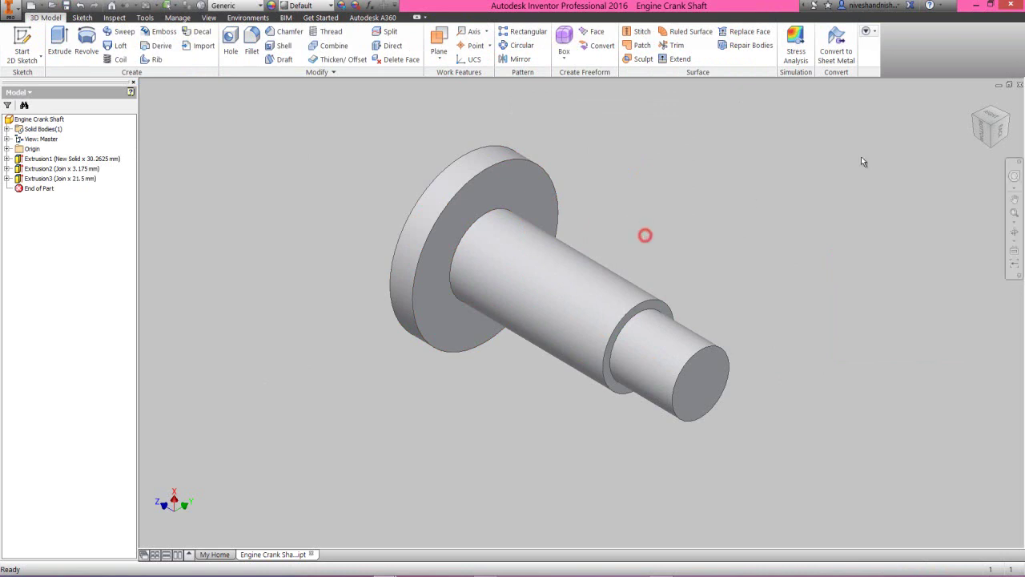
# - Look straight at the disc's outer flat face and start a sketch on it
pyautogui.click(980, 131)
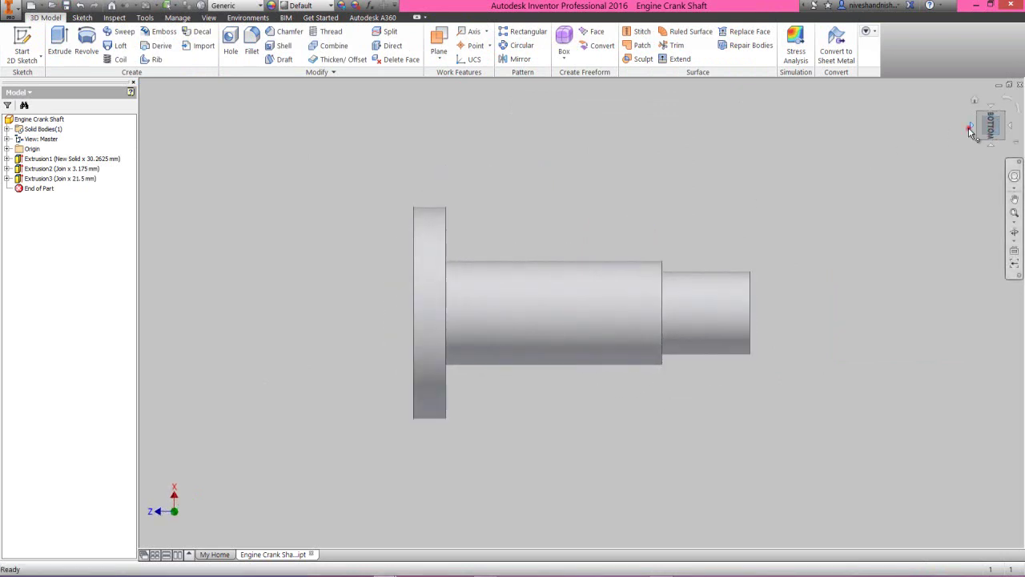
pyautogui.click(992, 125)
pyautogui.click(588, 290)
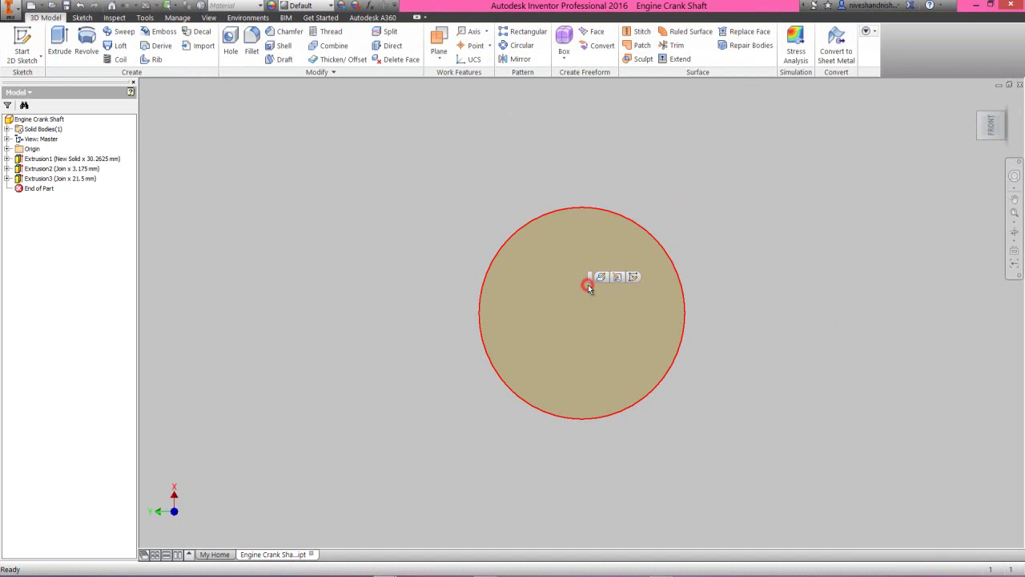
pyautogui.click(631, 277)
pyautogui.click(744, 233)
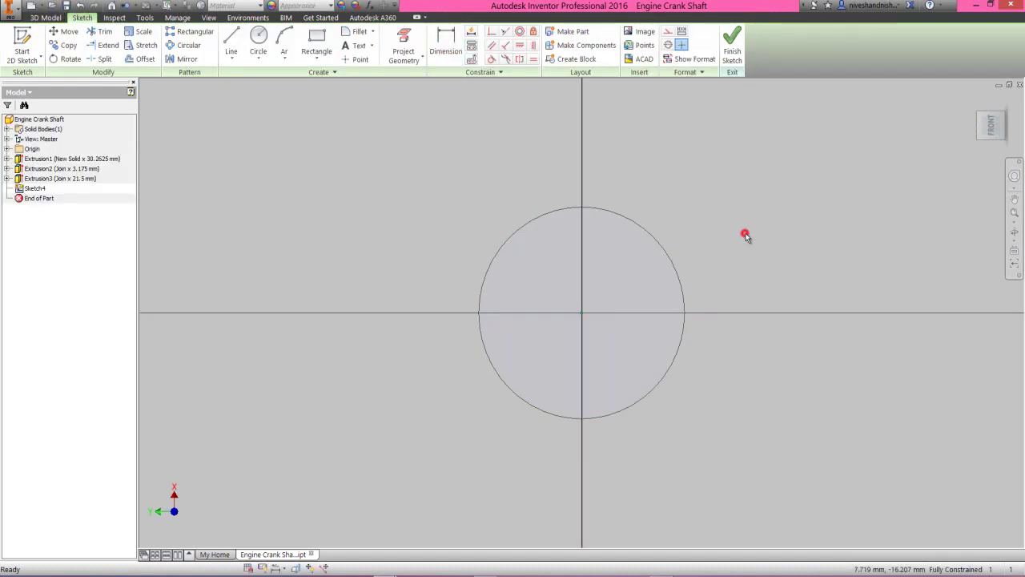
# - Project the XZ origin plane and the disc's circular edge into the sketch as construction geometry
pyautogui.rightClick(689, 133)
pyautogui.click(718, 149)
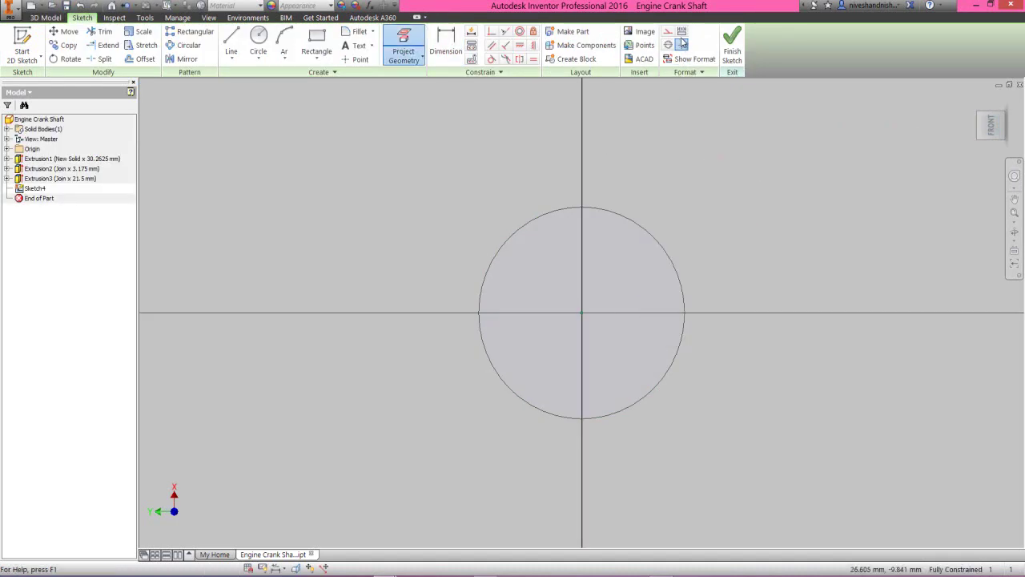
pyautogui.click(8, 149)
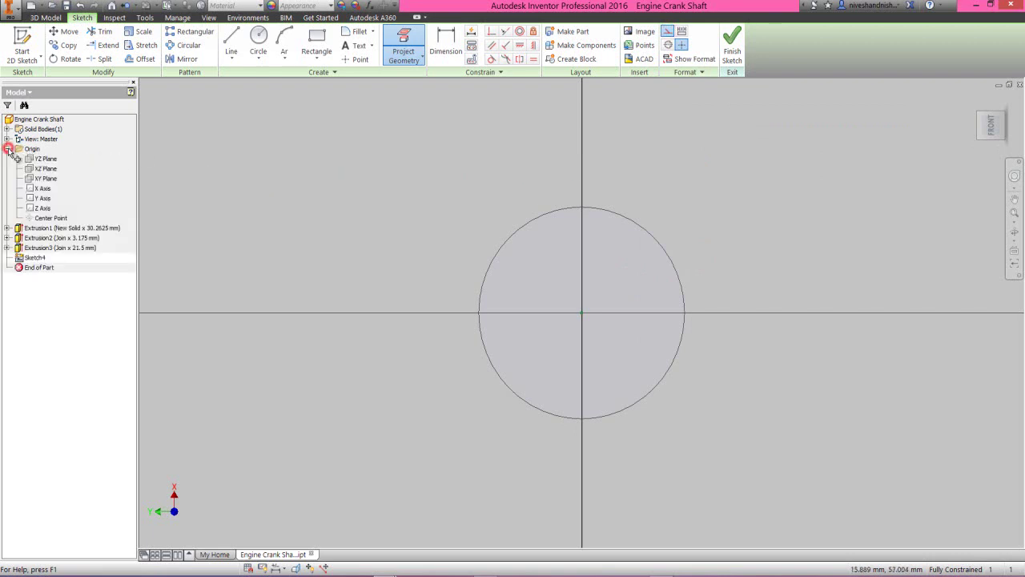
pyautogui.click(41, 177)
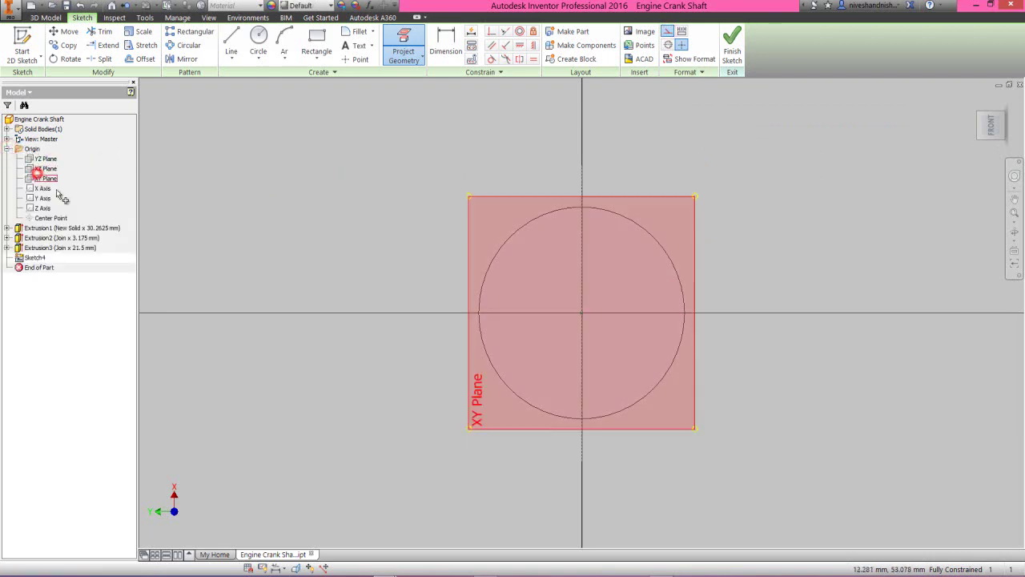
pyautogui.rightClick(473, 158)
pyautogui.click(516, 159)
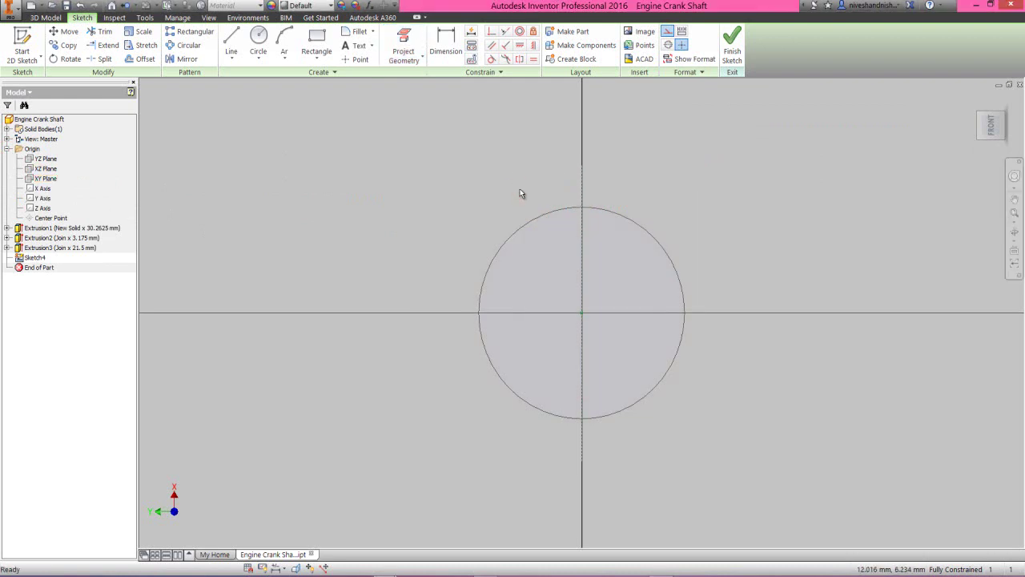
pyautogui.rightClick(520, 193)
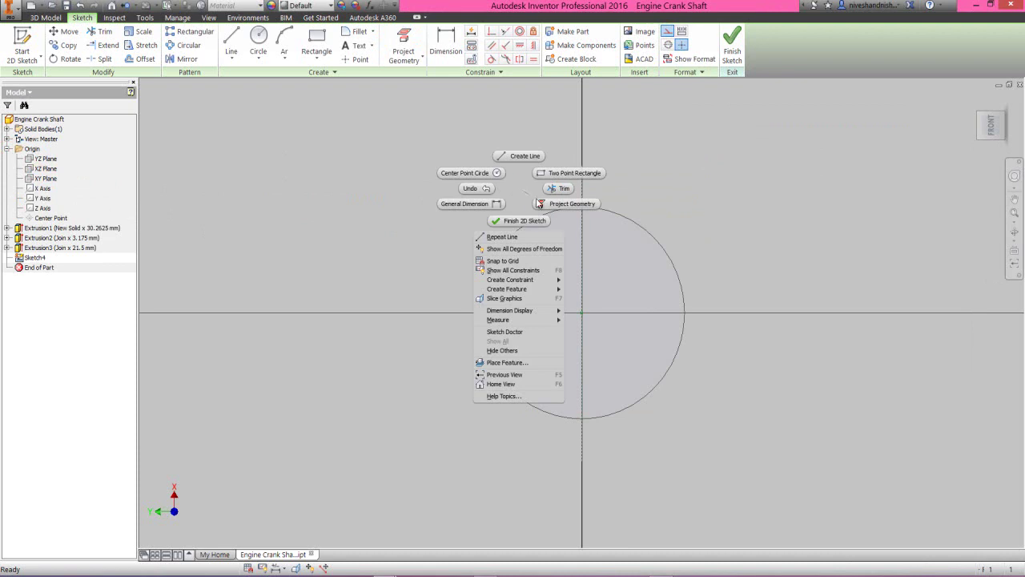
pyautogui.click(545, 205)
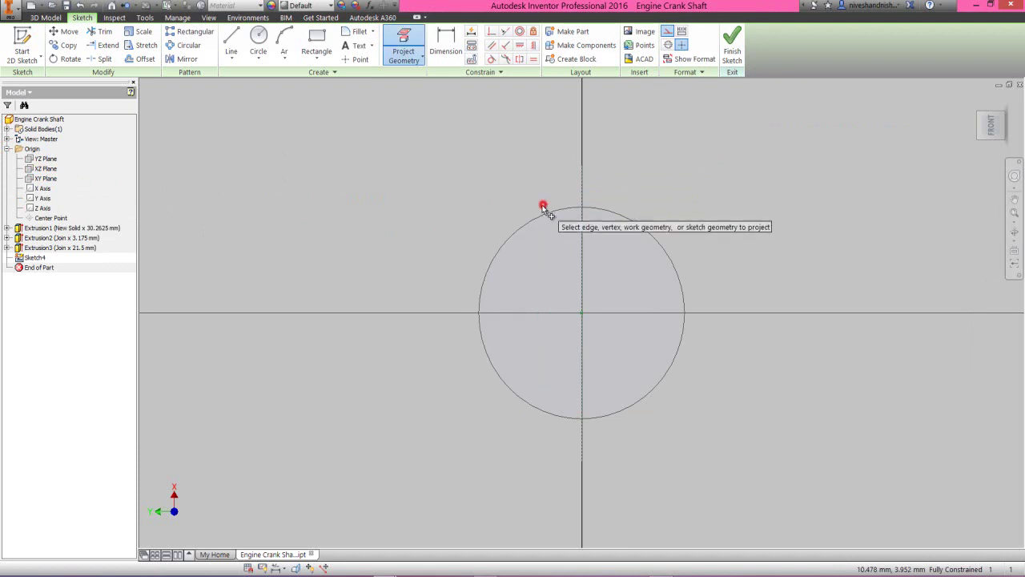
# - Draw a horizontal line about 3.8 mm inward from the circle's upper-left arc, continue it obliquely up to the circle, and make both lines regular geometry
pyautogui.rightClick(522, 150)
pyautogui.click(522, 112)
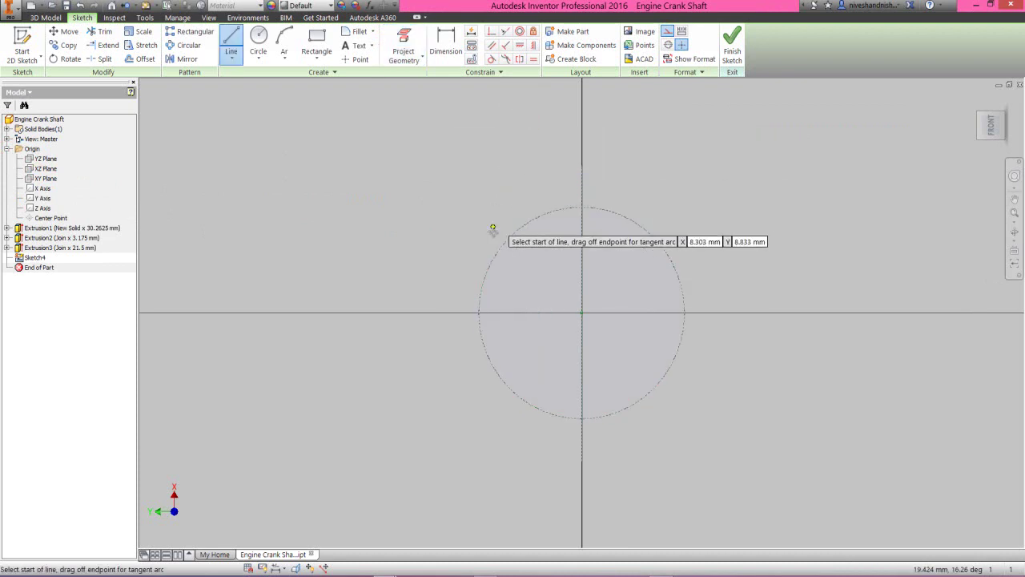
pyautogui.click(482, 285)
pyautogui.click(520, 284)
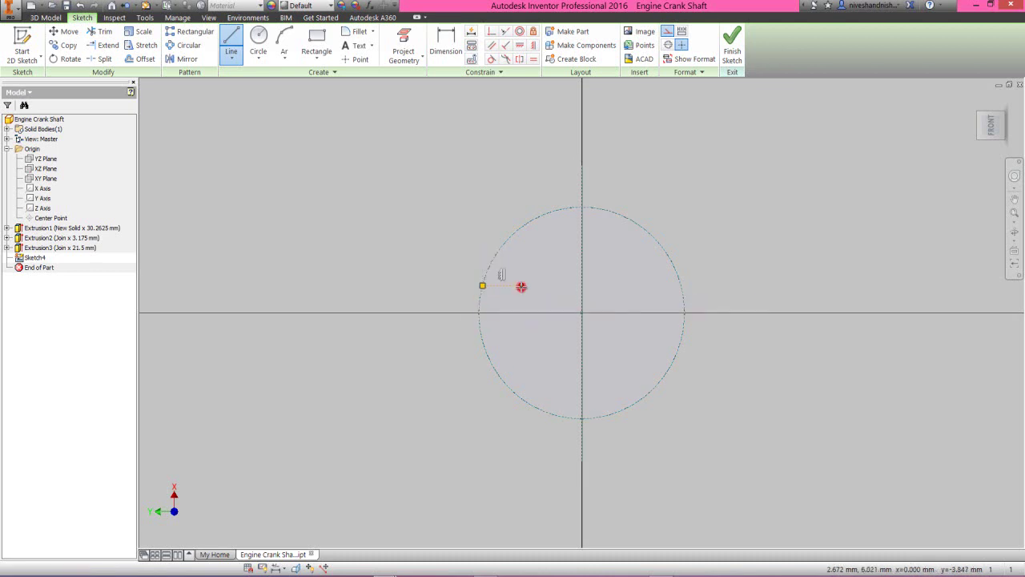
pyautogui.doubleClick(556, 210)
pyautogui.rightClick(568, 160)
pyautogui.click(590, 161)
pyautogui.click(547, 234)
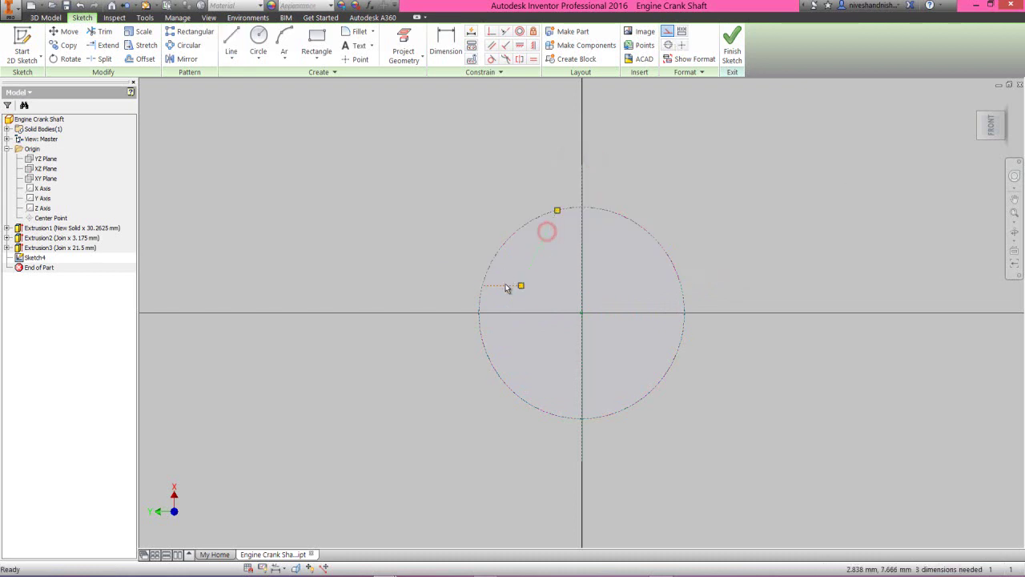
pyautogui.click(677, 190)
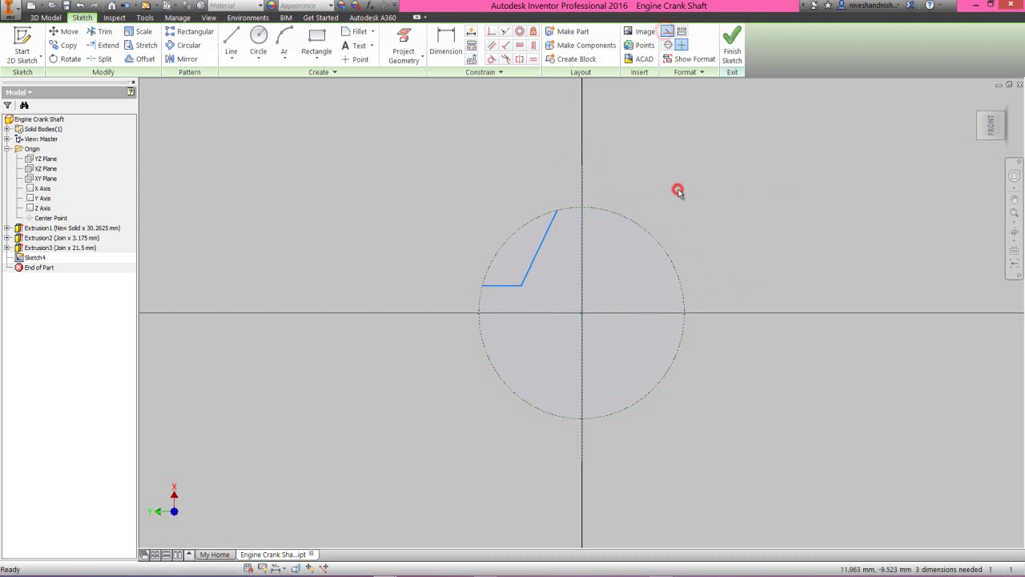
# - Dimension the horizontal line 1.27 mm above the circle's centre point
pyautogui.click(446, 44)
pyautogui.click(498, 286)
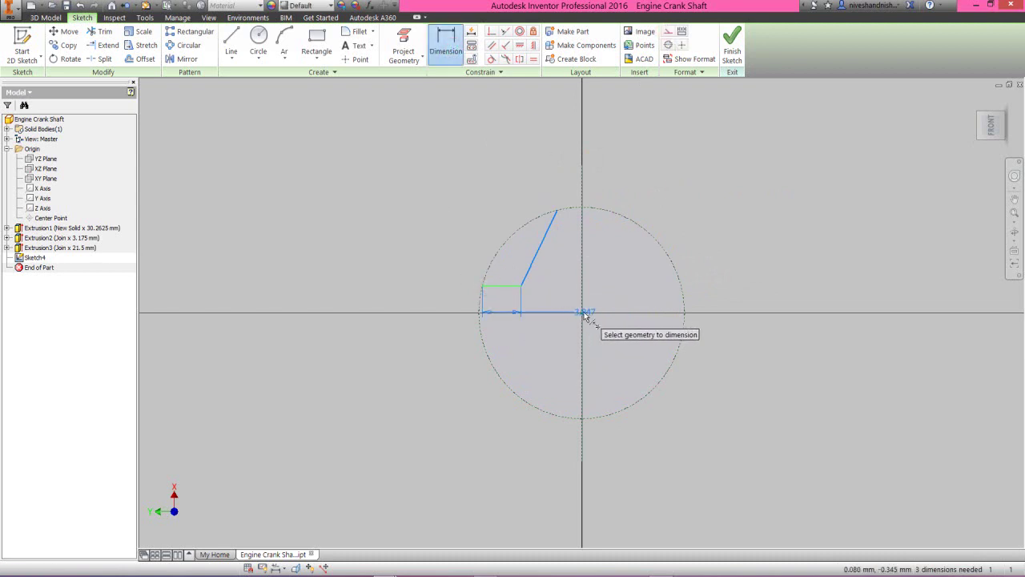
pyautogui.click(582, 313)
pyautogui.click(455, 299)
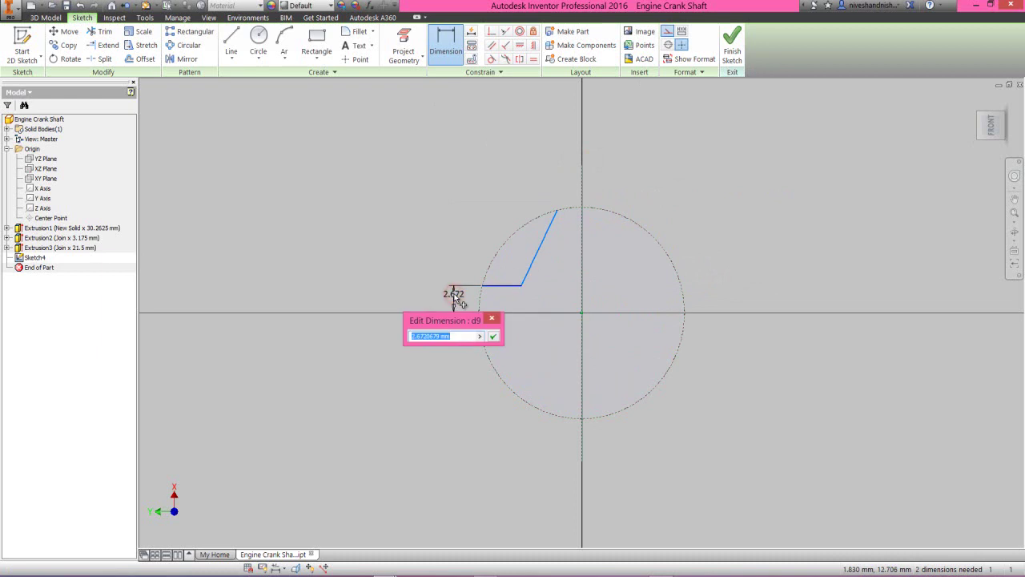
pyautogui.write('1.27')
pyautogui.press('Return')
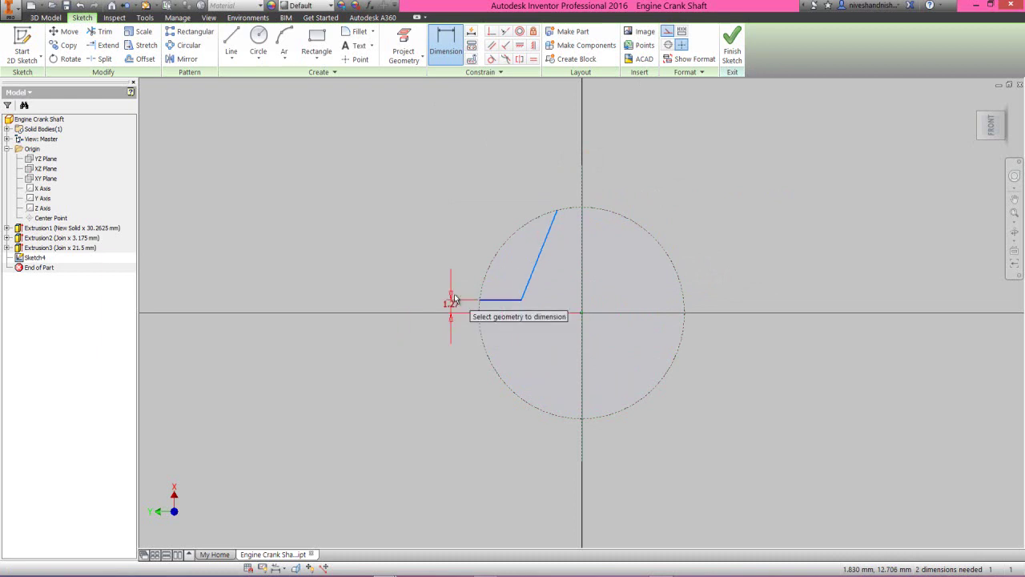
# - Dimension the oblique line's upper endpoint 3.81/2 mm horizontally from the vertical centreline
pyautogui.click(568, 225)
pyautogui.click(583, 221)
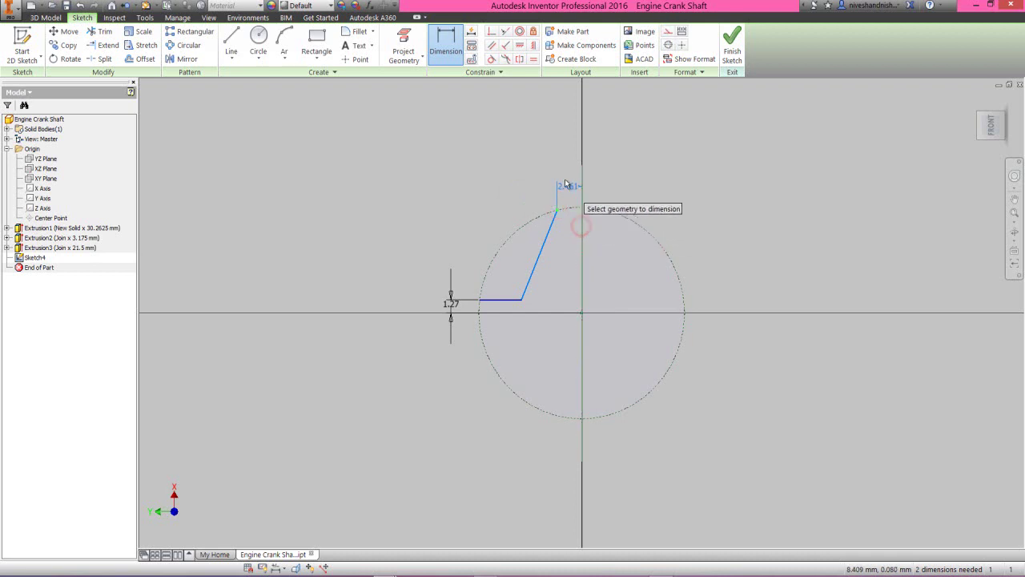
pyautogui.click(566, 178)
pyautogui.write('3.')
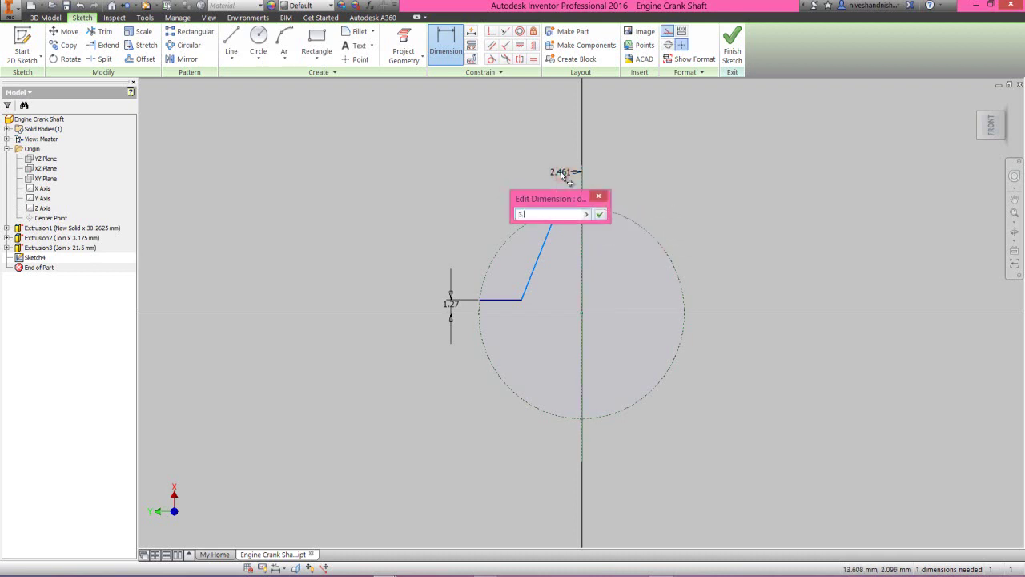
pyautogui.write('81/2')
pyautogui.press('Return')
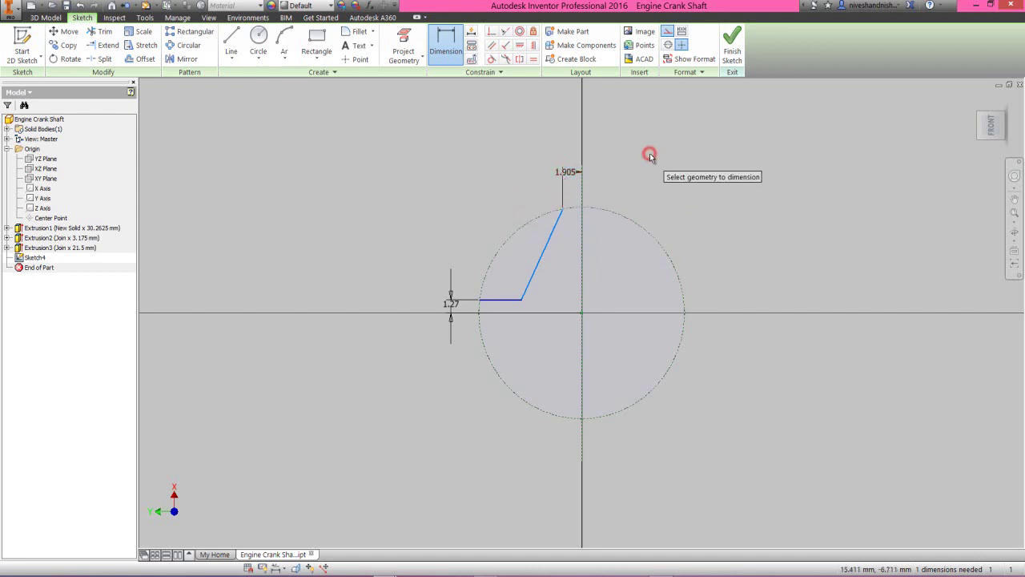
pyautogui.rightClick(677, 158)
pyautogui.click(575, 142)
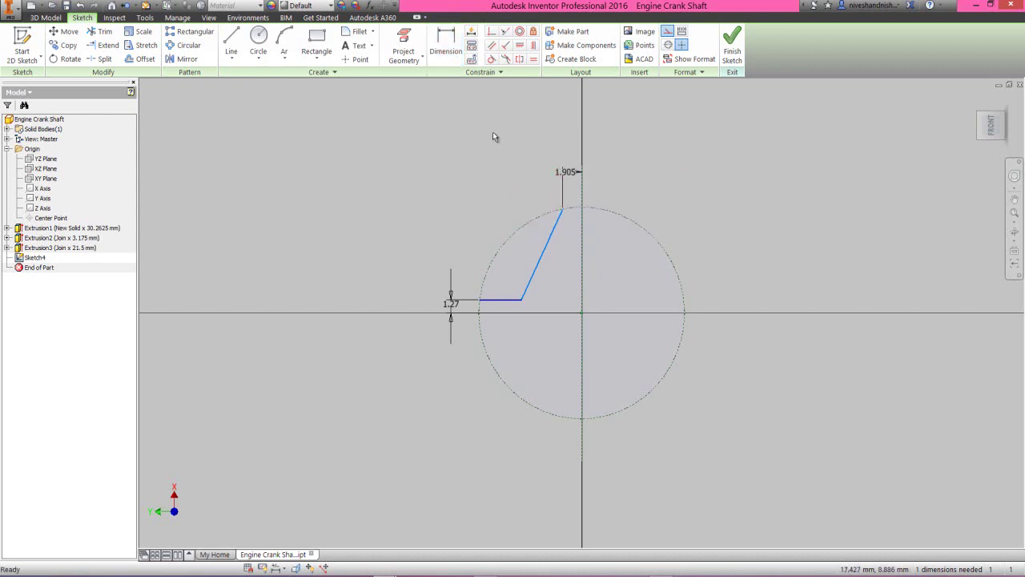
# - Mirror the oblique and horizontal lines about the circle's vertical centreline
pyautogui.click(183, 59)
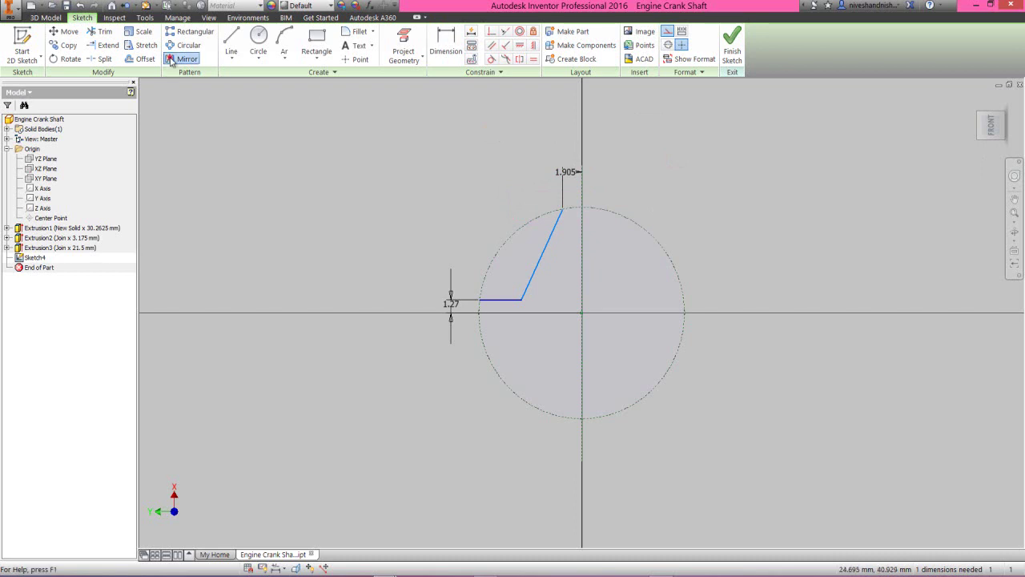
pyautogui.click(538, 271)
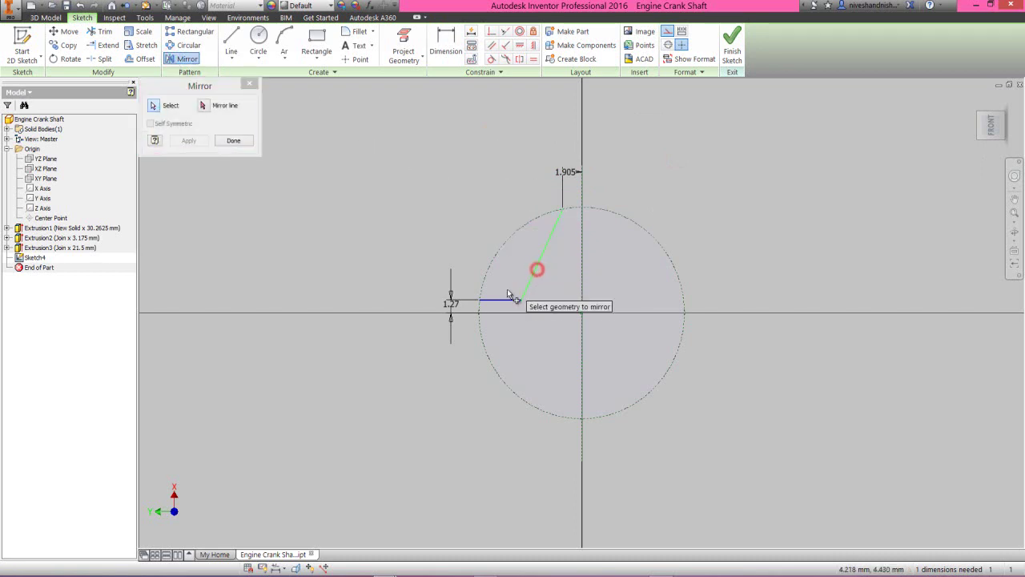
pyautogui.click(506, 299)
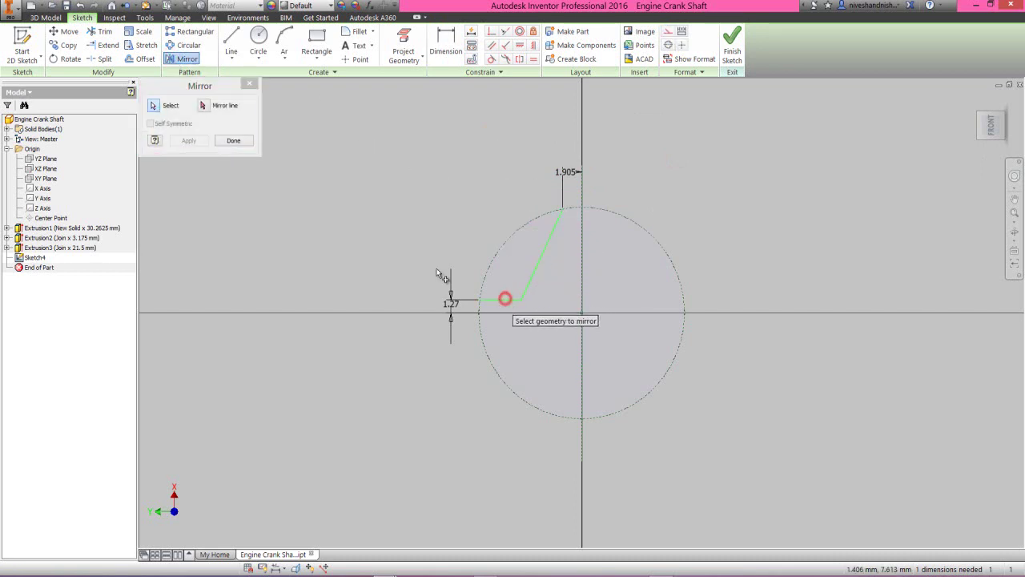
pyautogui.click(204, 105)
pyautogui.click(582, 193)
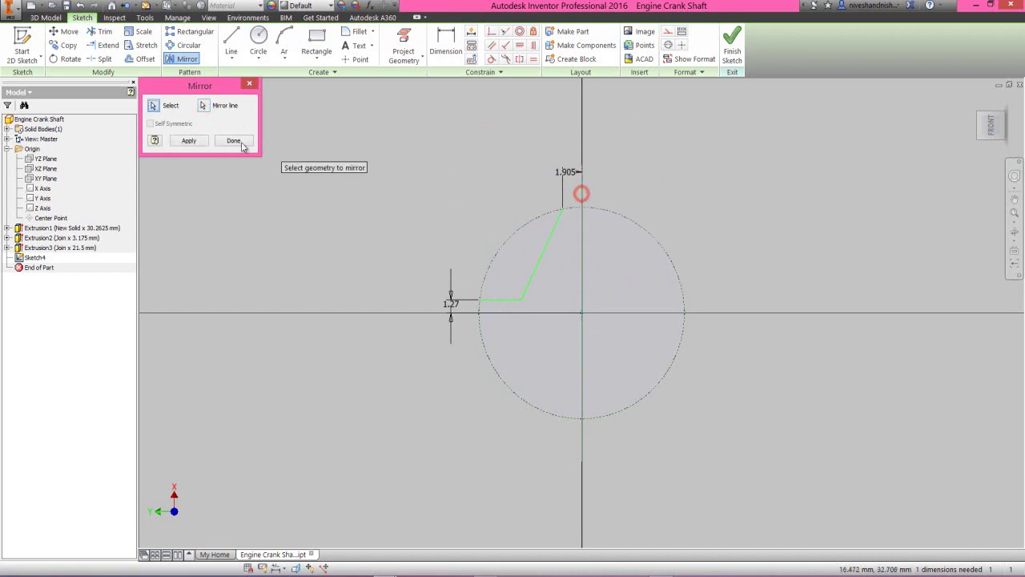
pyautogui.click(192, 139)
pyautogui.click(233, 140)
# - Dimension the corner between the original horizontal and oblique lines 5.14968 mm from the vertical centreline
pyautogui.rightClick(737, 149)
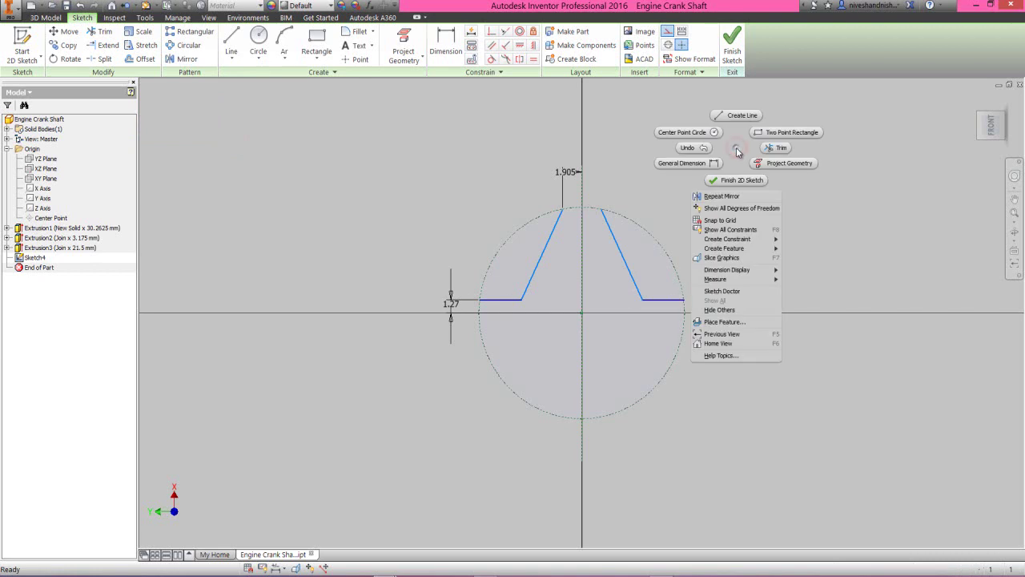
pyautogui.click(713, 166)
pyautogui.click(521, 299)
pyautogui.click(581, 318)
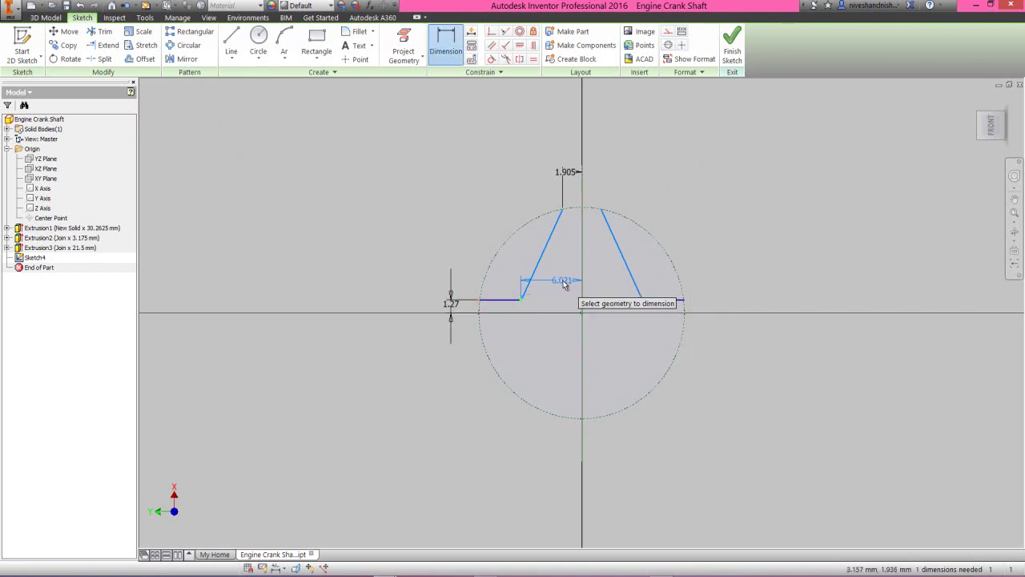
pyautogui.click(564, 280)
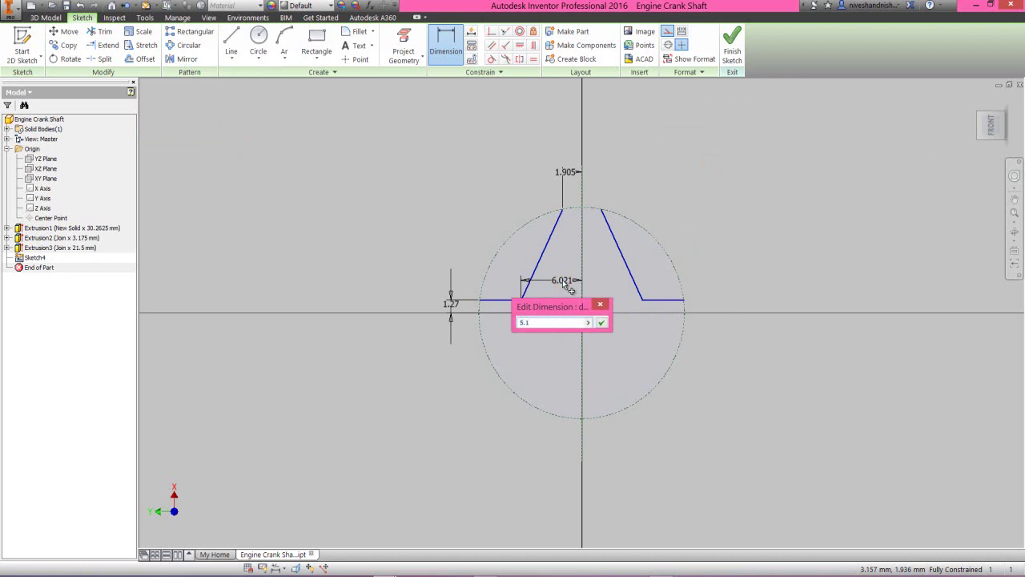
pyautogui.press('Return')
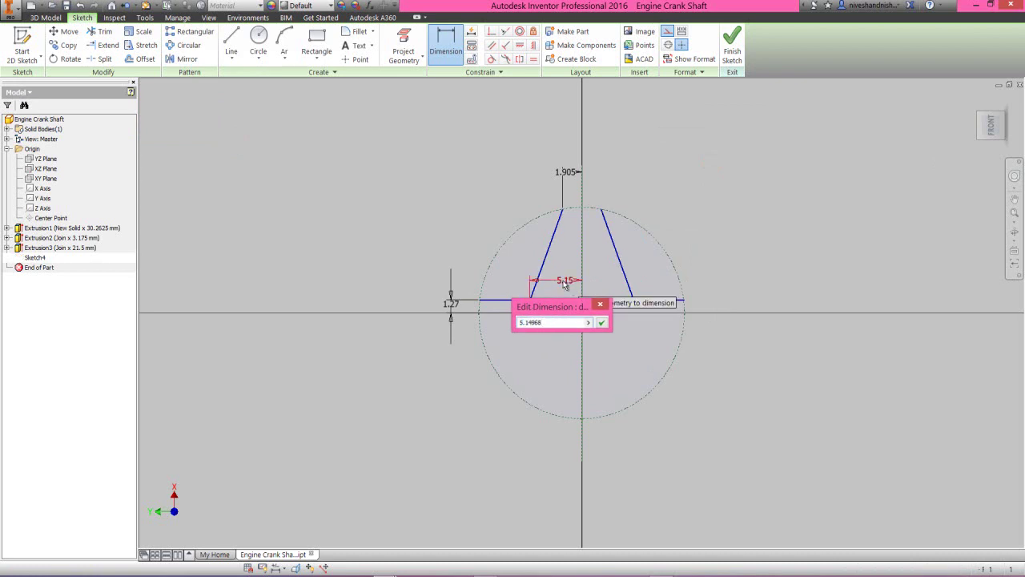
pyautogui.rightClick(745, 193)
pyautogui.click(772, 187)
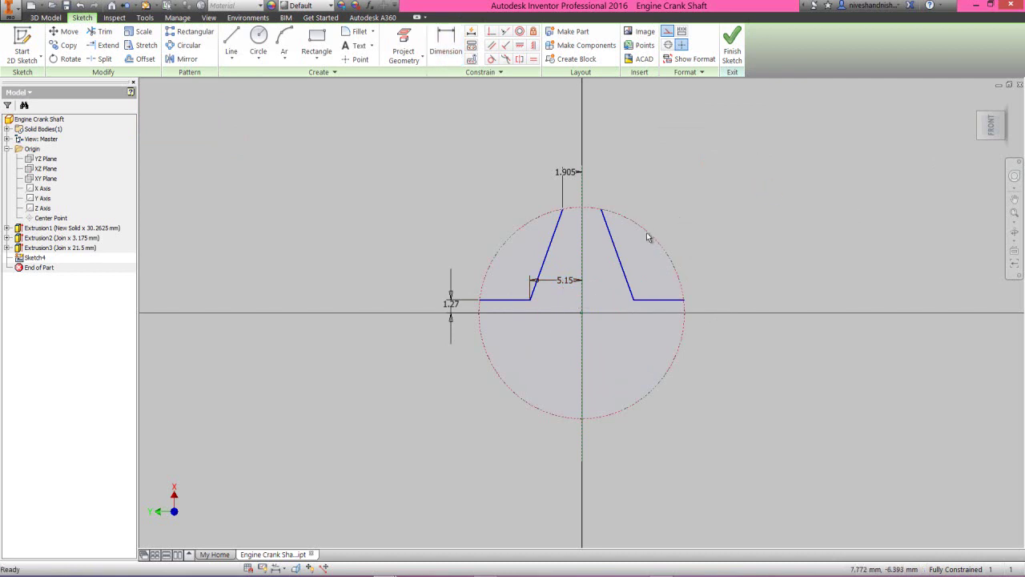
# - Change the projected circle from construction to regular geometry and finish the sketch
pyautogui.click(648, 232)
pyautogui.click(668, 32)
pyautogui.click(677, 232)
pyautogui.click(732, 44)
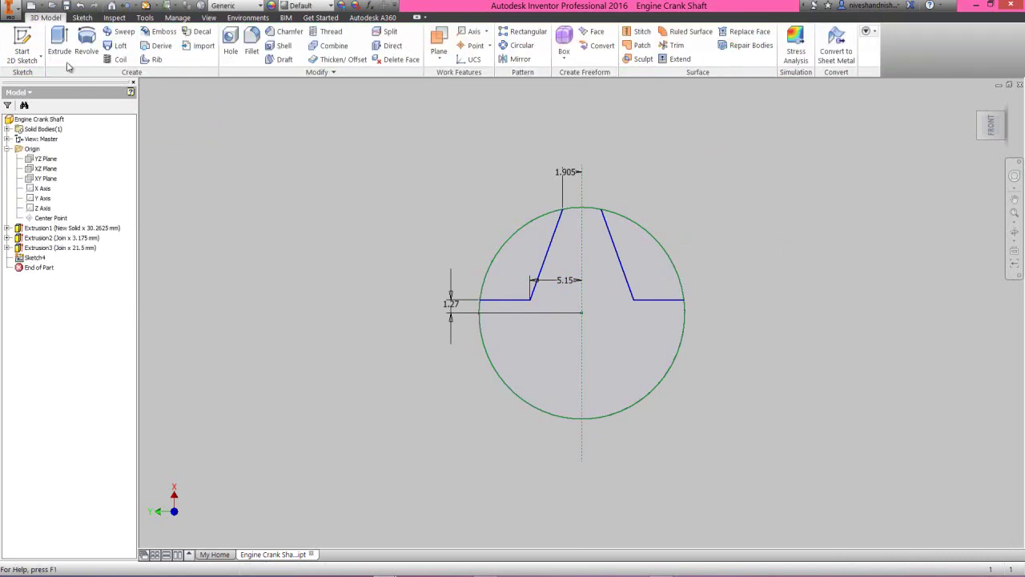
# - Start a new sketch on the disc's flat face, project the notch outline lines into it, and finish the sketch
pyautogui.click(22, 44)
pyautogui.click(509, 355)
pyautogui.rightClick(382, 200)
pyautogui.click(405, 210)
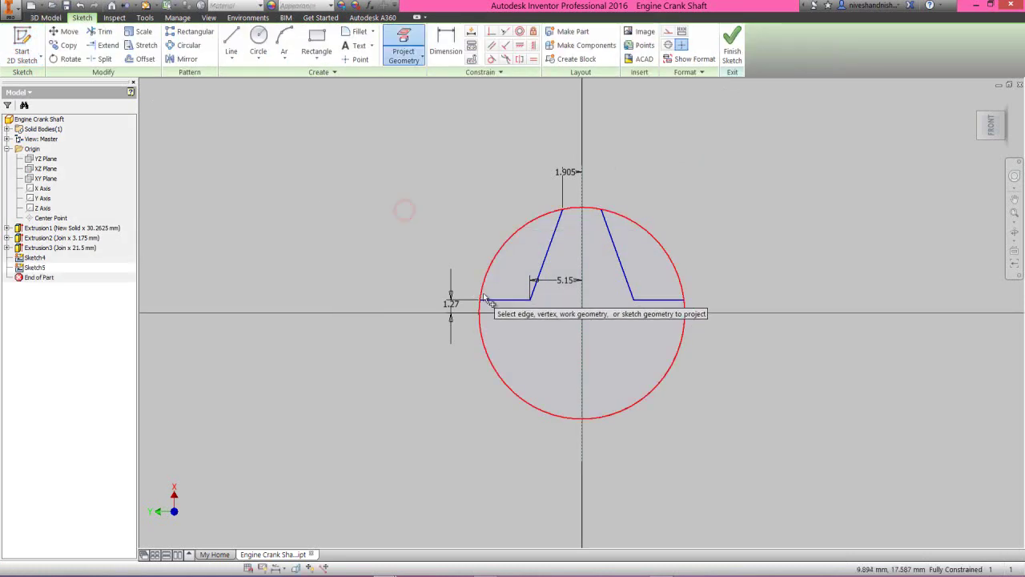
pyautogui.click(549, 253)
pyautogui.click(617, 257)
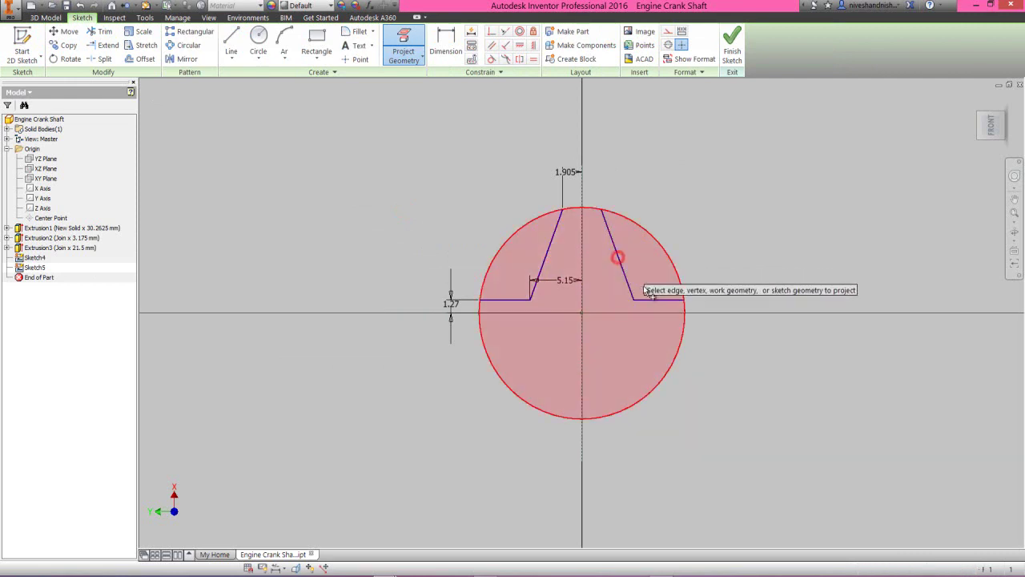
pyautogui.click(652, 298)
pyautogui.click(669, 259)
pyautogui.click(732, 48)
pyautogui.click(382, 235)
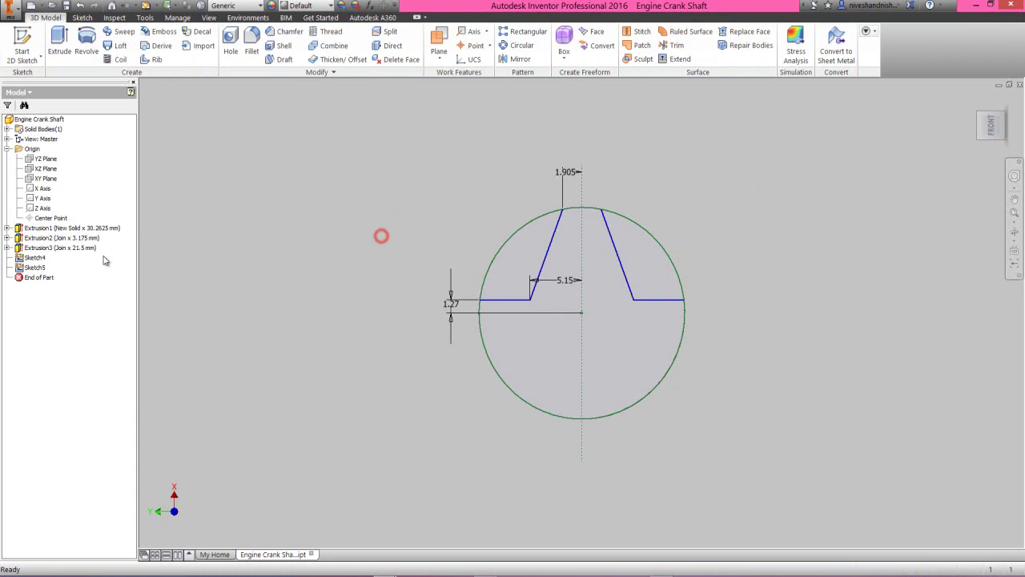
# - Hide the dimensioned sketch, Sketch4, leaving only the projected copy showing on the disc
pyautogui.rightClick(36, 258)
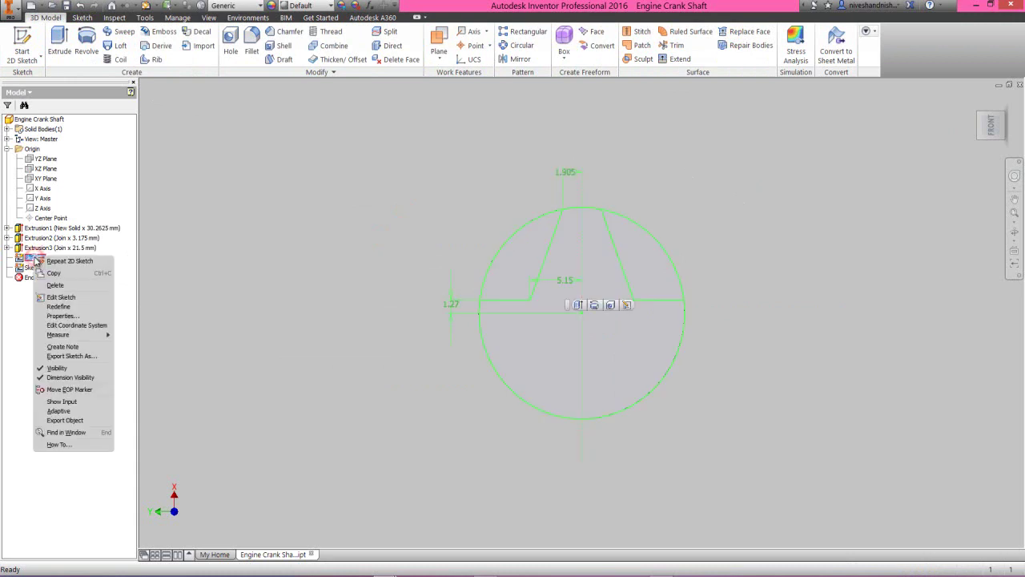
pyautogui.click(50, 368)
pyautogui.click(373, 205)
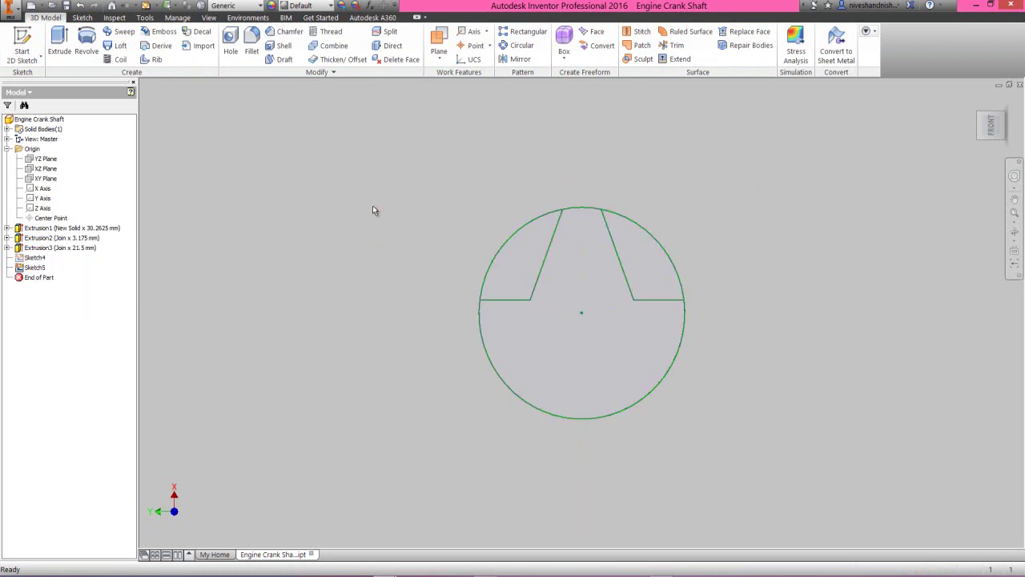
# - Extrude the two upper corner regions of the disc as a cut into the disc with extents set to All
pyautogui.click(59, 44)
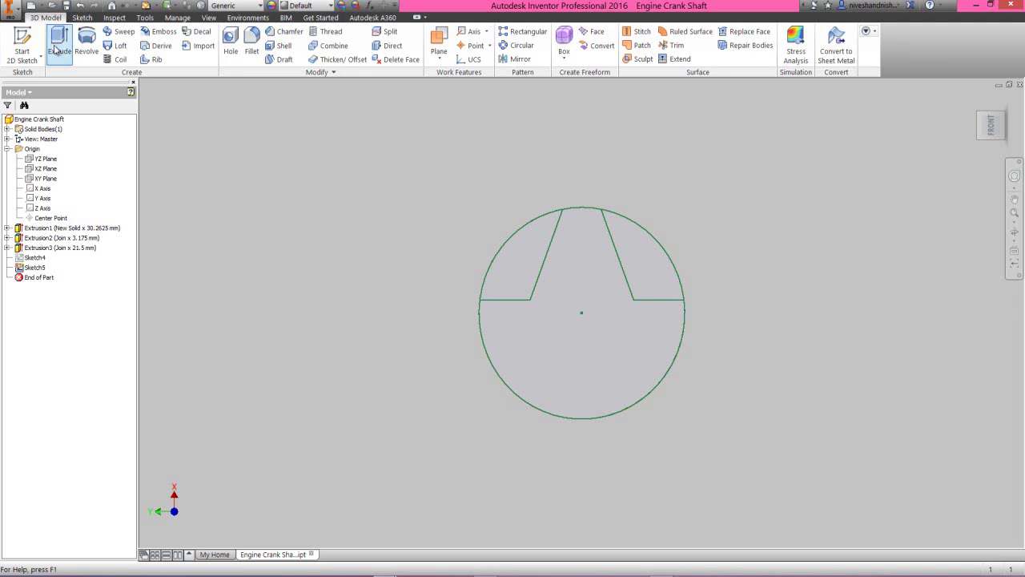
pyautogui.click(514, 266)
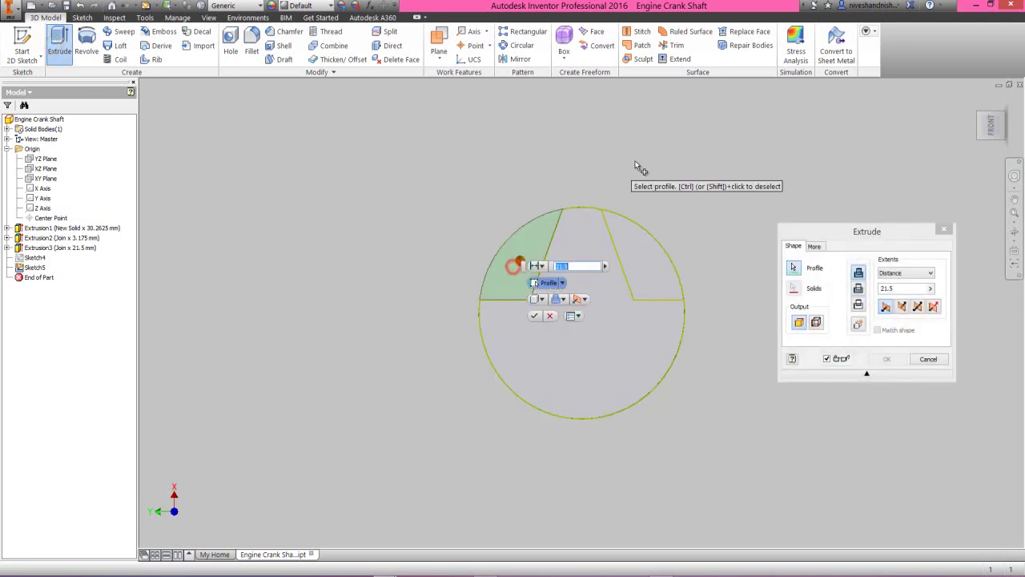
pyautogui.click(646, 243)
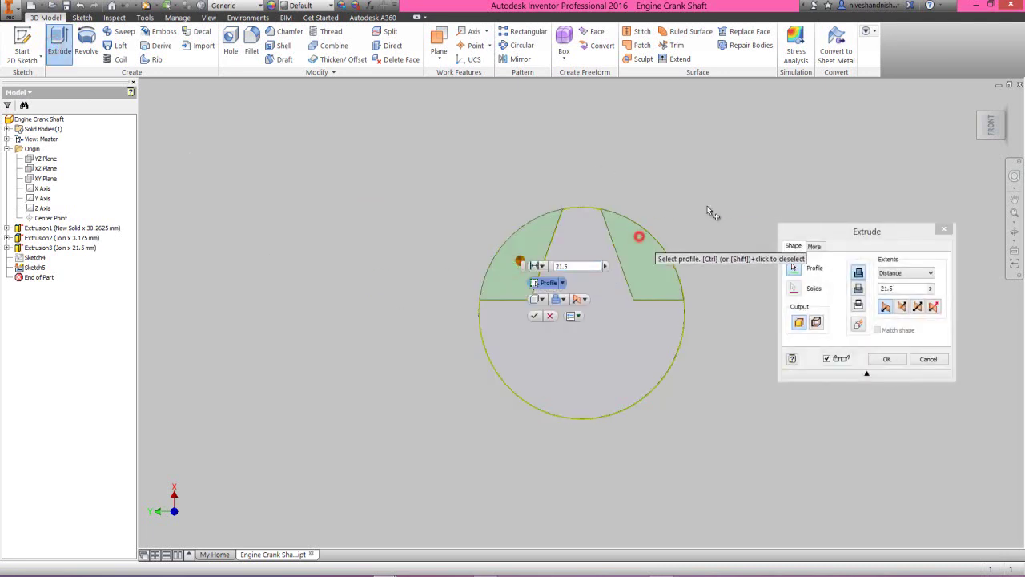
pyautogui.click(1007, 120)
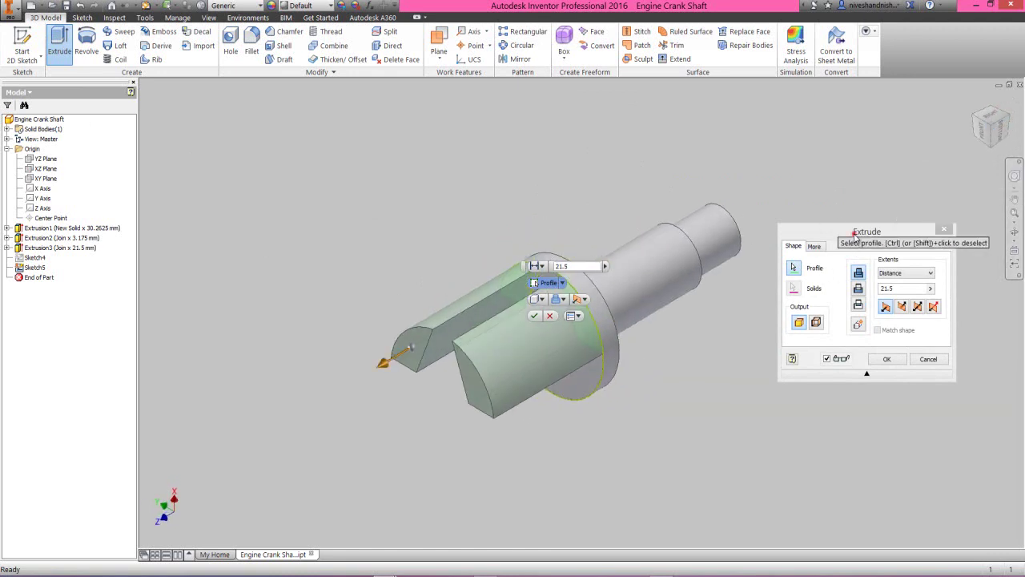
pyautogui.click(855, 233)
pyautogui.click(859, 290)
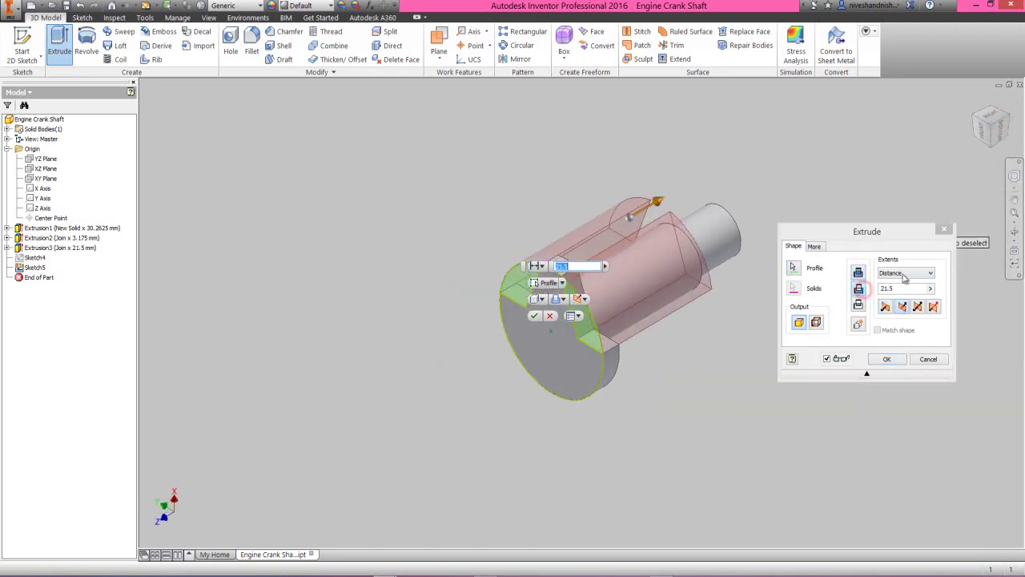
pyautogui.click(905, 274)
pyautogui.click(899, 312)
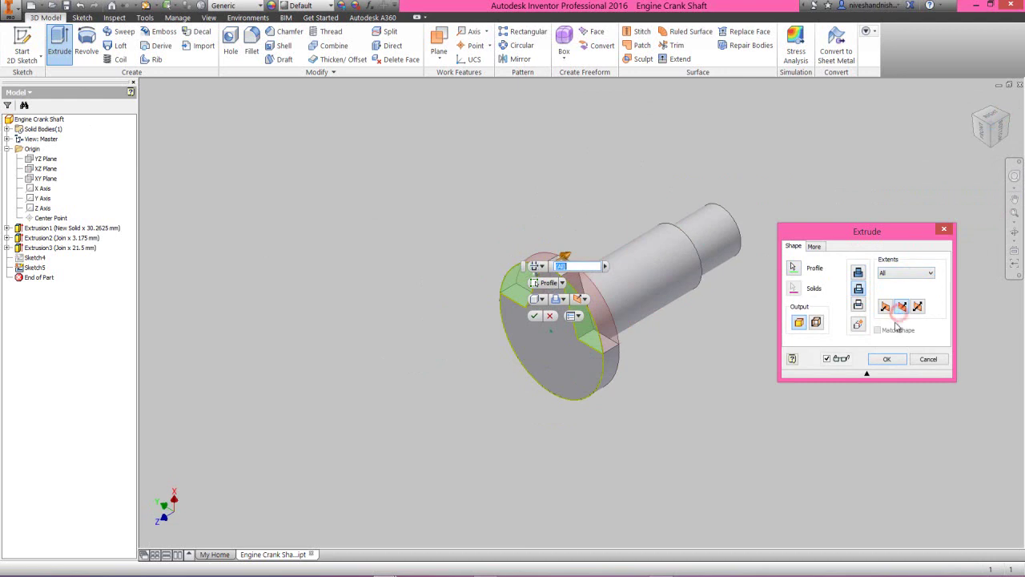
pyautogui.click(886, 360)
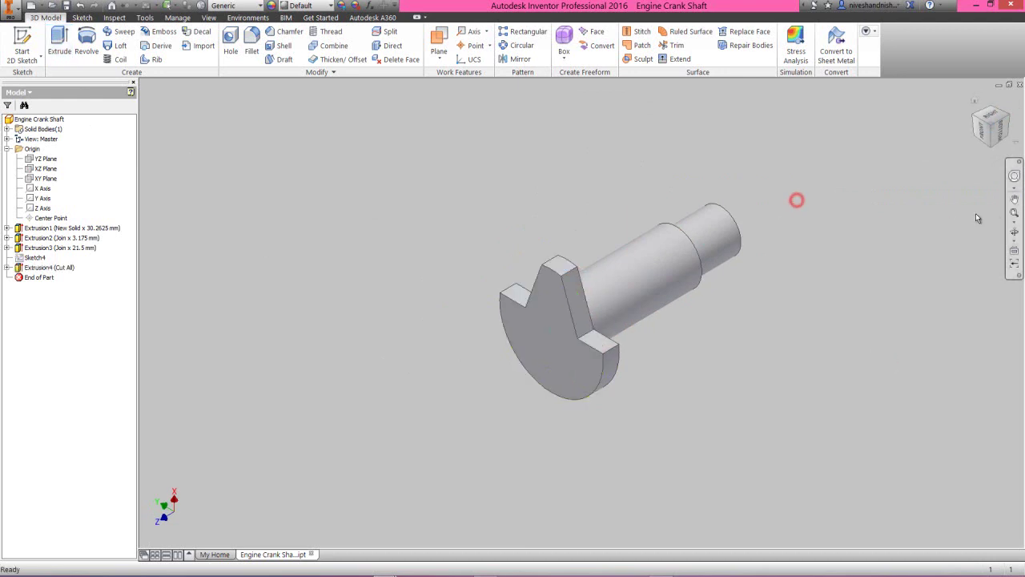
# - Collapse the expanded Origin folder in the model tree
pyautogui.click(1012, 214)
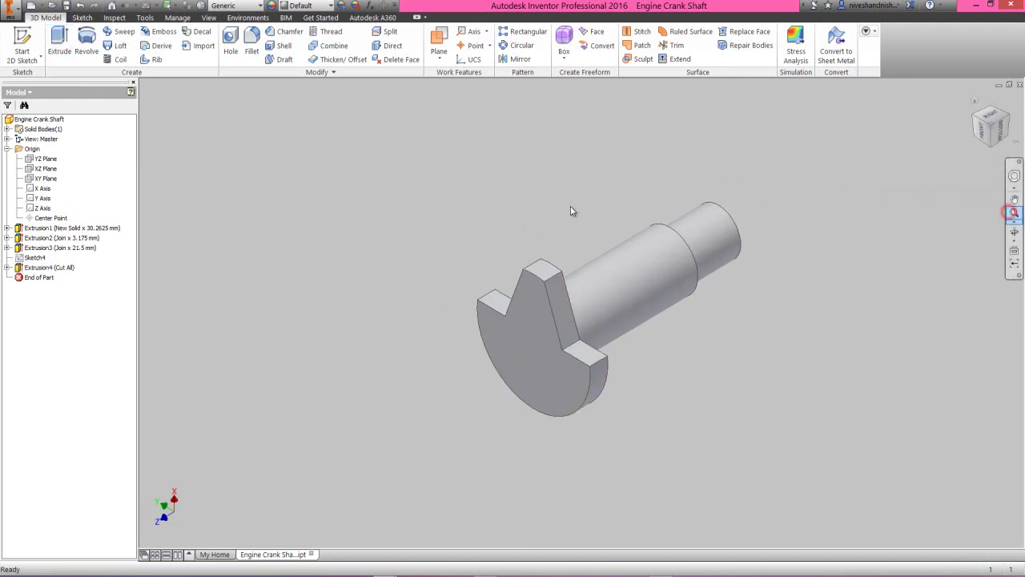
pyautogui.rightClick(95, 145)
pyautogui.click(120, 259)
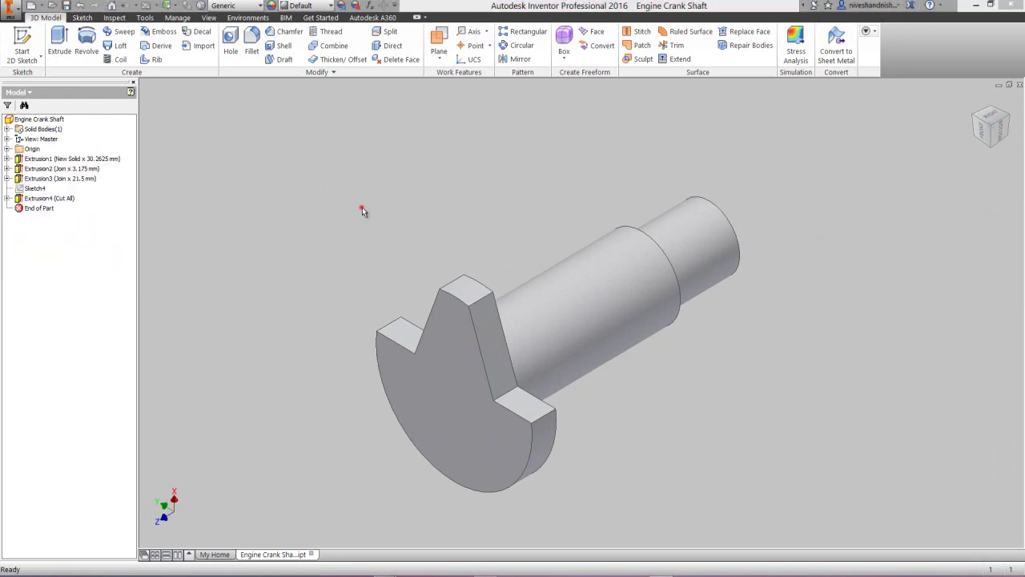
# - Fillet the four outer edges of the disc's central tip and two side shoulders with a .7874 mm radius
pyautogui.click(251, 45)
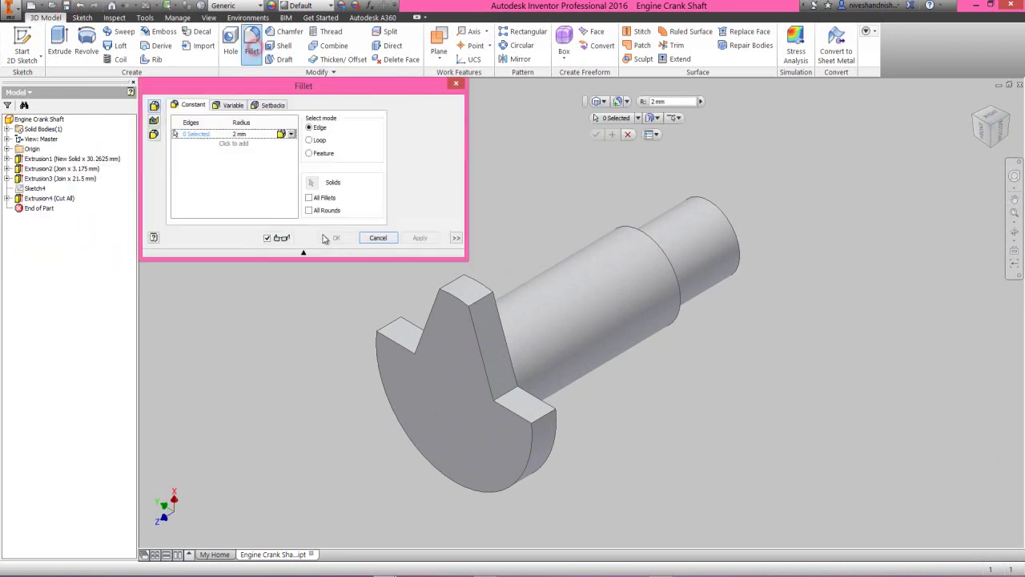
pyautogui.click(385, 323)
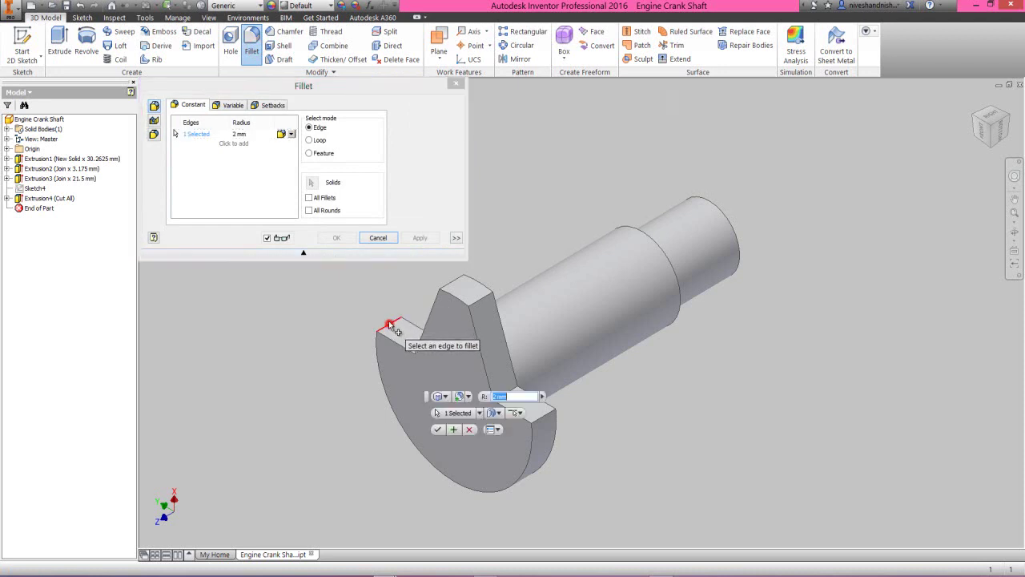
pyautogui.click(457, 284)
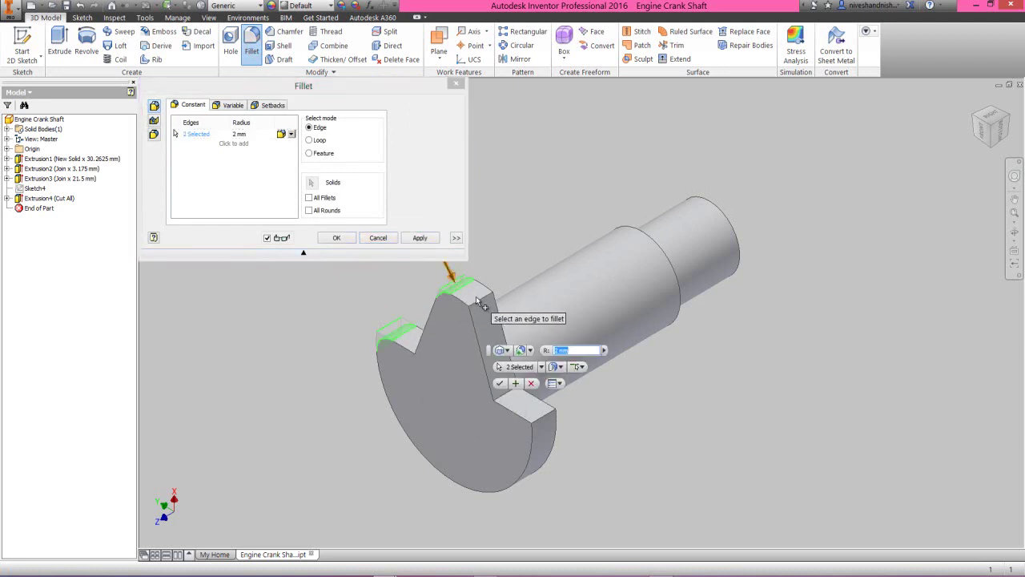
pyautogui.click(480, 299)
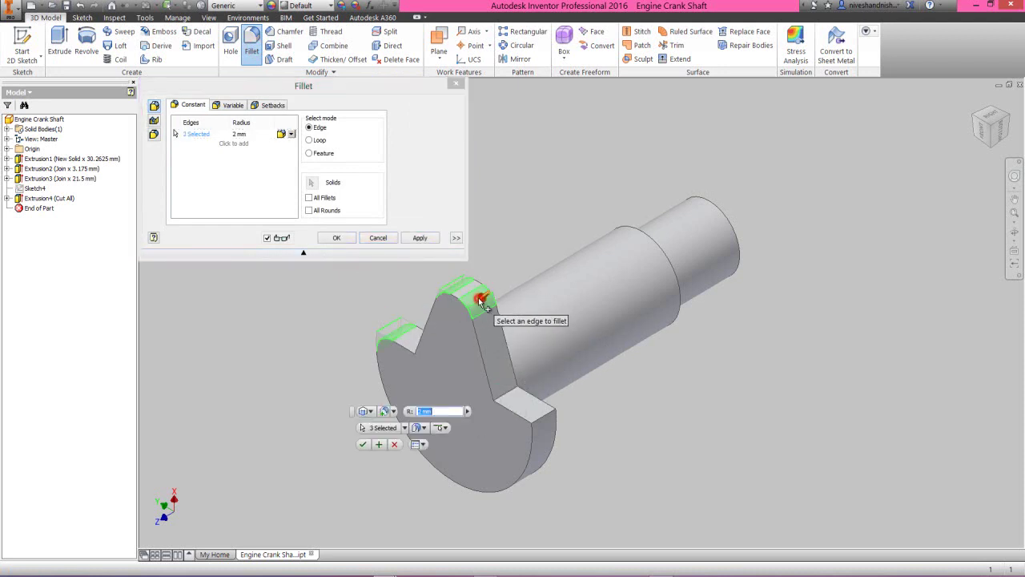
pyautogui.click(544, 415)
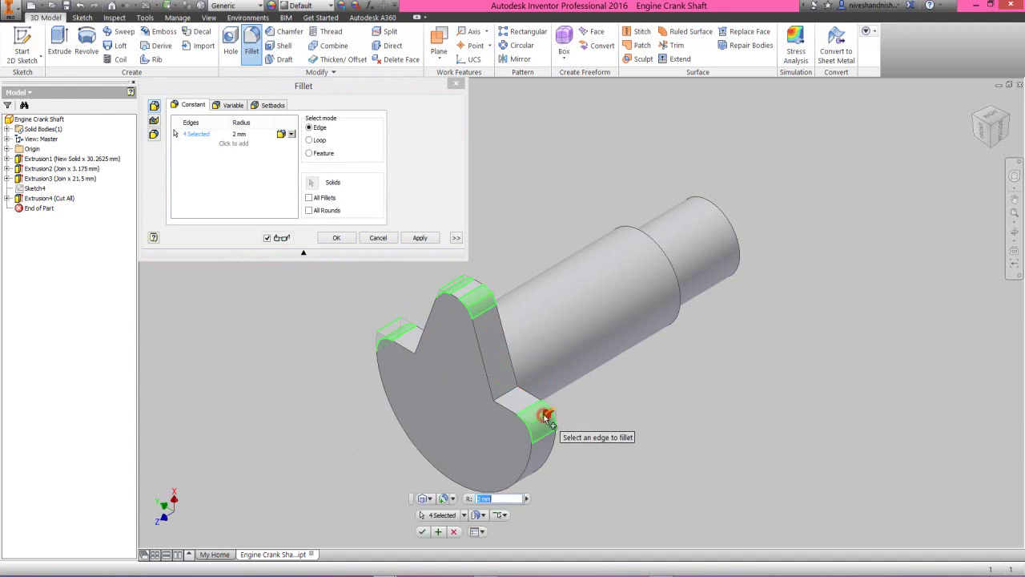
pyautogui.click(239, 134)
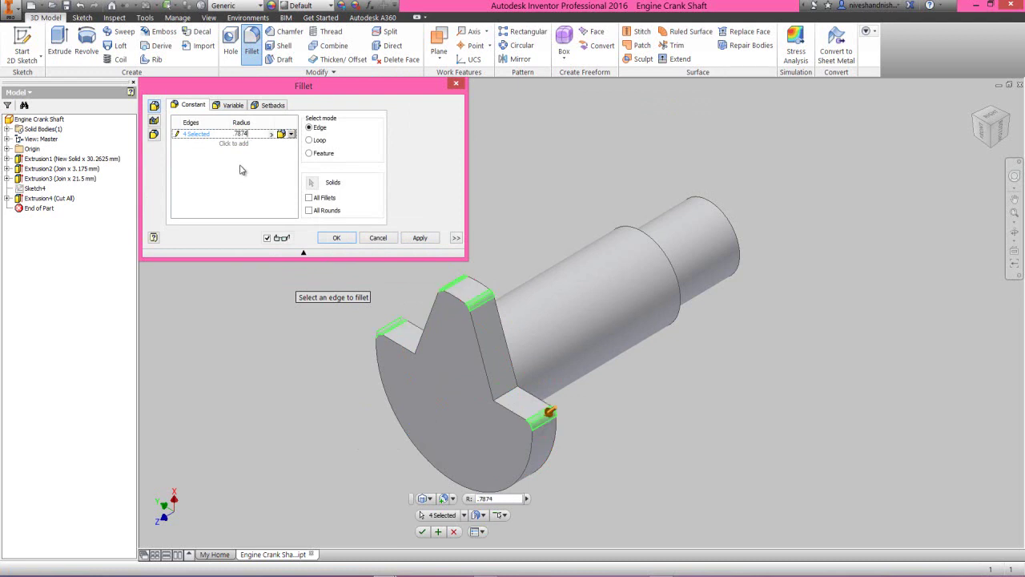
pyautogui.click(329, 237)
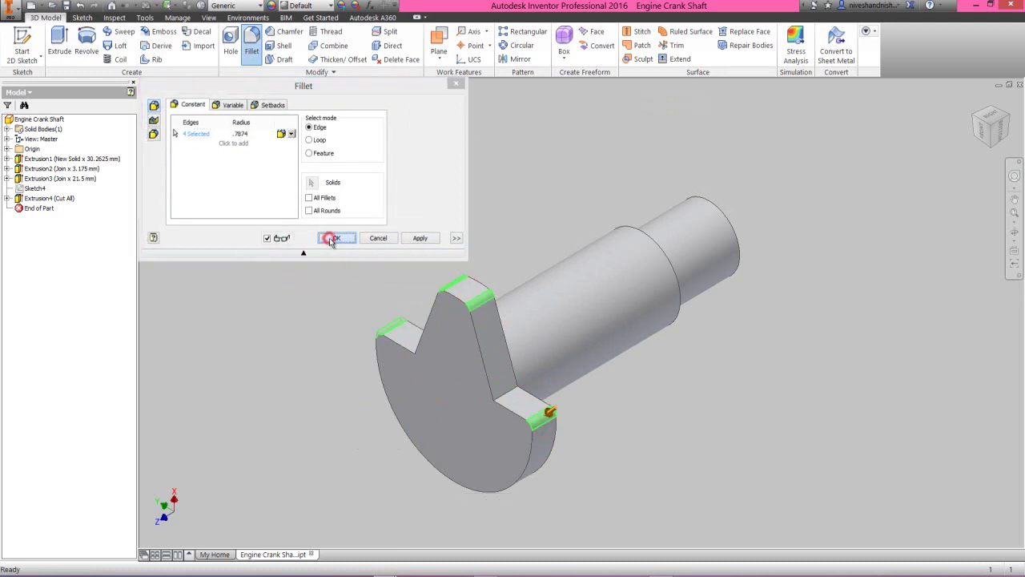
# - Apply the .7874 mm fillets and sketch a 6.35 mm diameter circle centred at the origin on the disc's front face
pyautogui.click(329, 238)
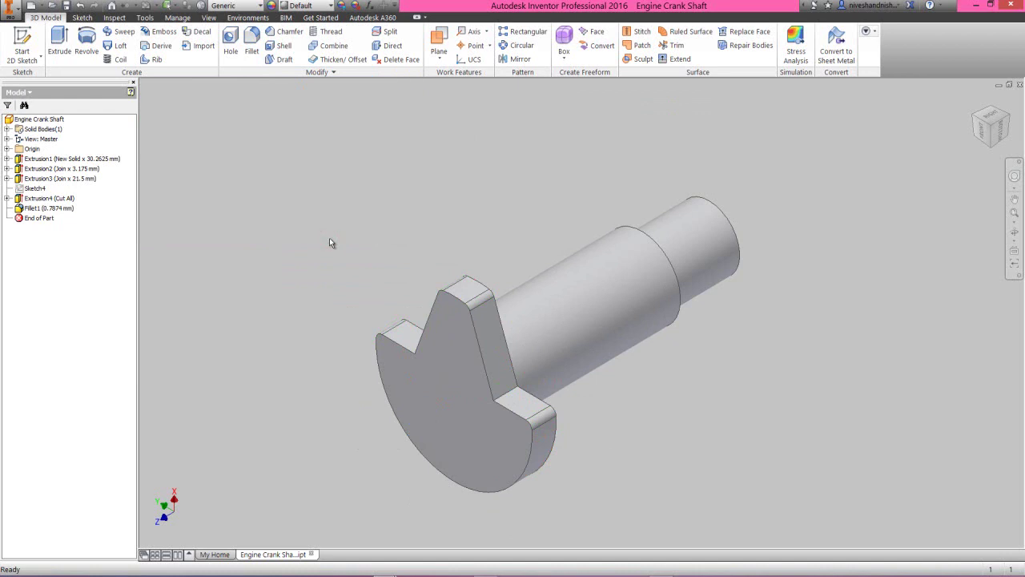
pyautogui.click(431, 383)
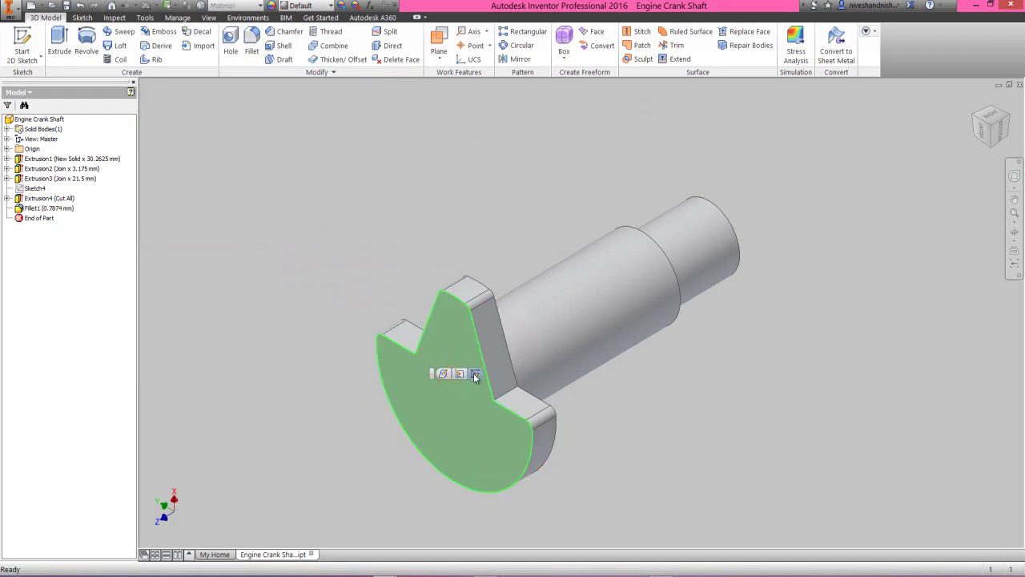
pyautogui.click(474, 374)
pyautogui.click(304, 182)
pyautogui.click(258, 36)
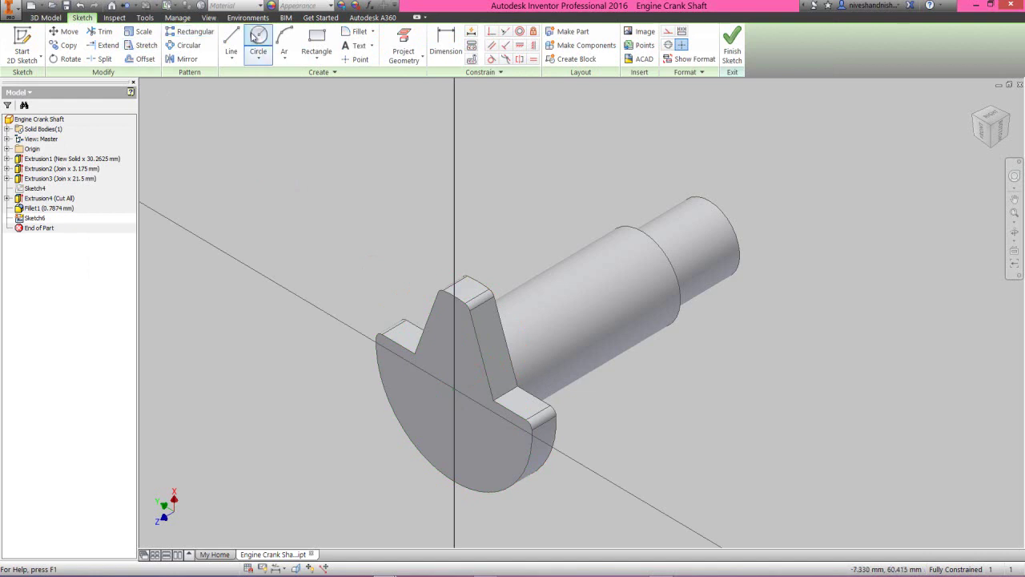
pyautogui.click(454, 389)
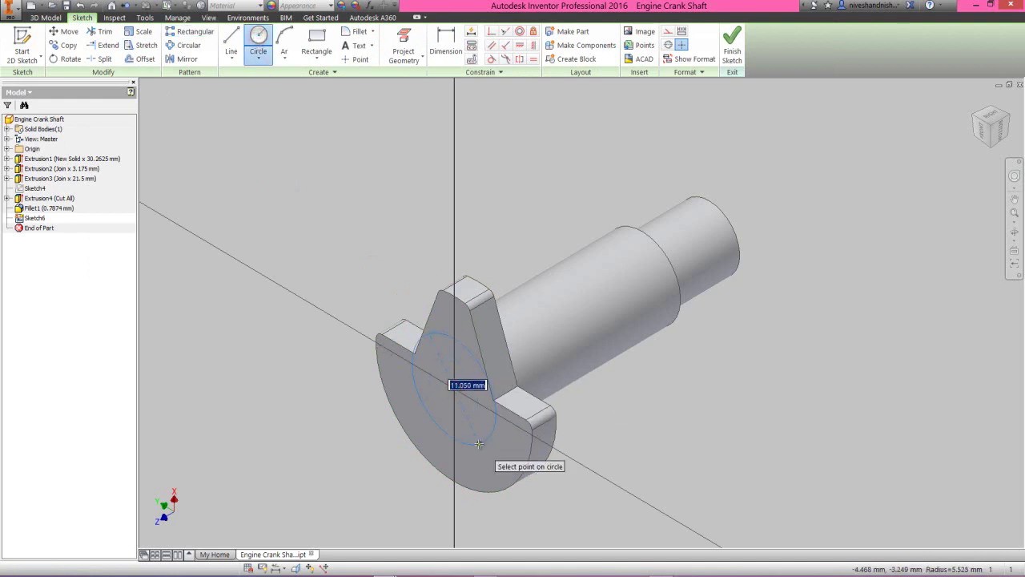
pyautogui.write('6.35')
pyautogui.press('Return')
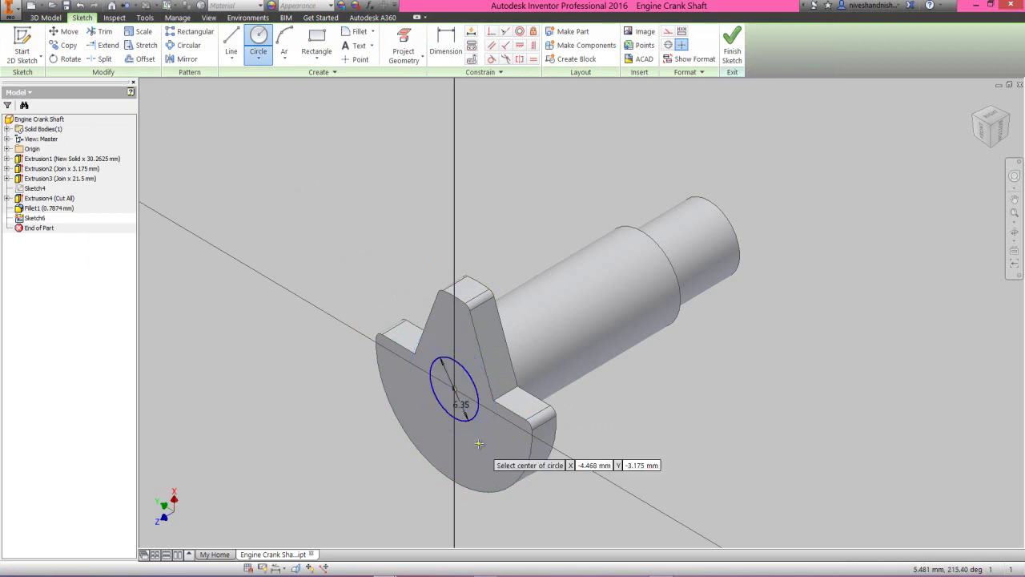
pyautogui.click(733, 56)
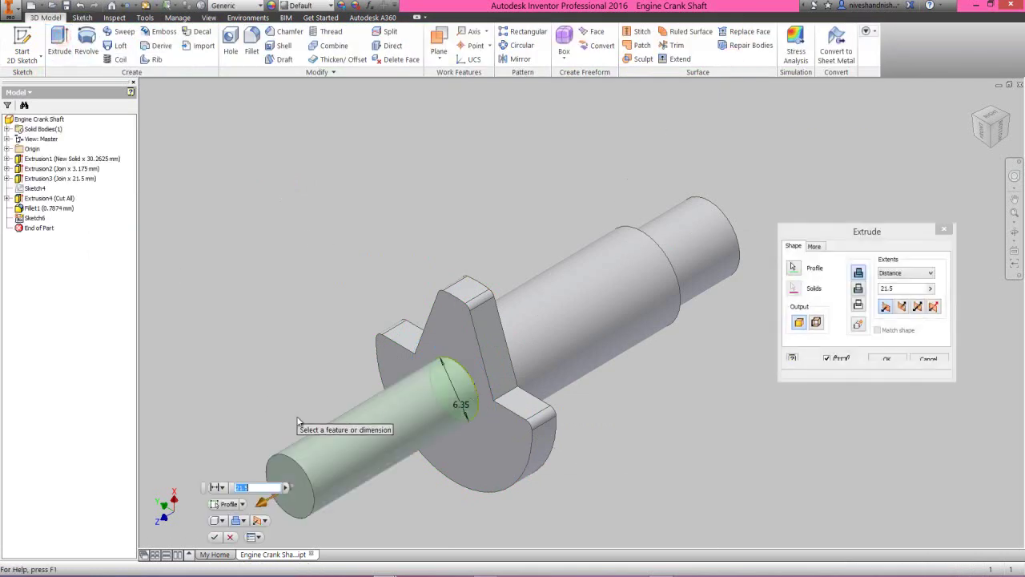
# - Extrude the 6.35 mm circle as a cut 21.336 mm deep through the disc into the shaft
pyautogui.click(858, 290)
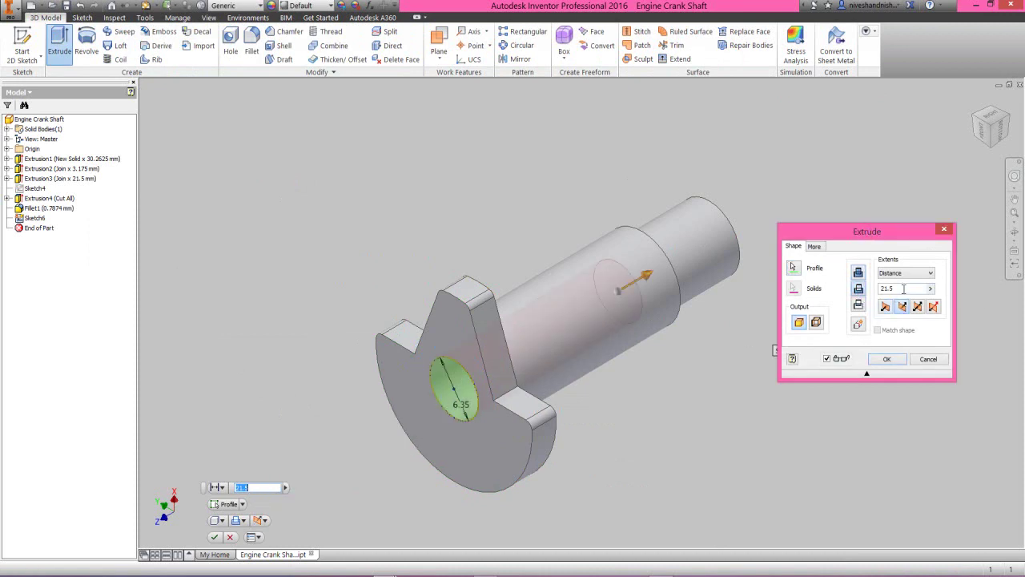
pyautogui.doubleClick(899, 288)
pyautogui.click(887, 359)
pyautogui.click(726, 370)
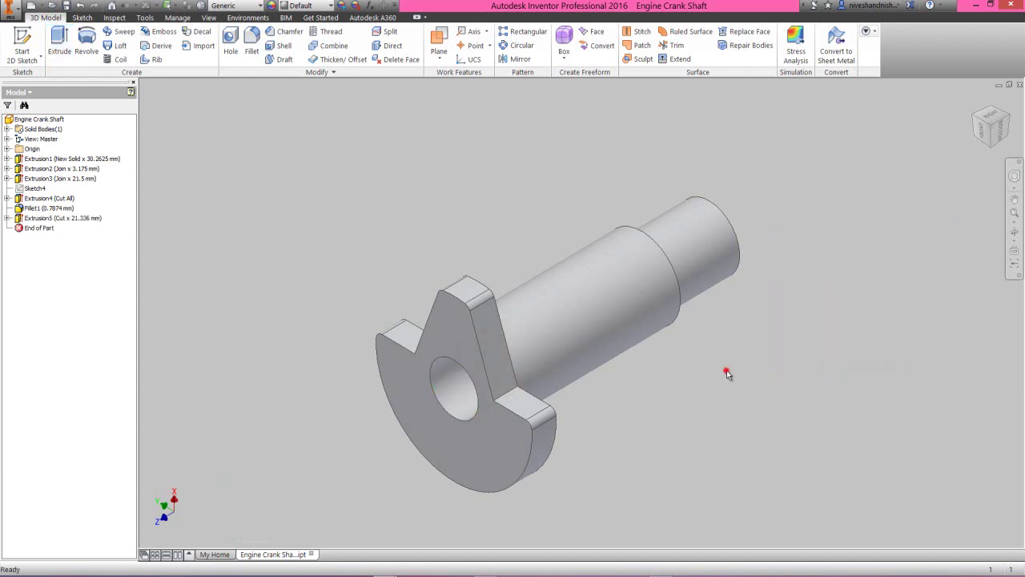
pyautogui.click(1013, 177)
pyautogui.moveTo(393, 318); pyautogui.dragTo(451, 383)
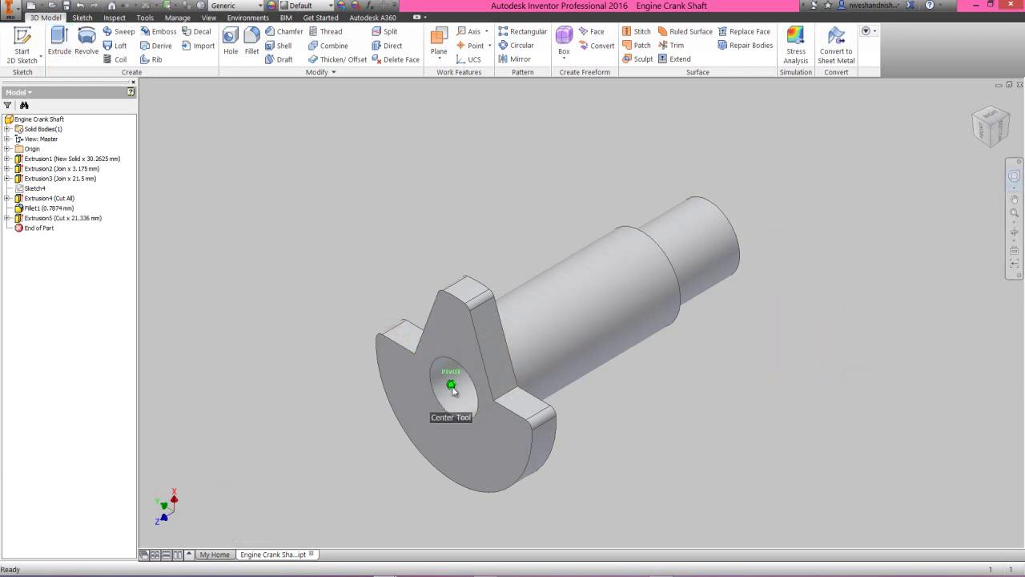
pyautogui.moveTo(433, 433); pyautogui.dragTo(517, 387)
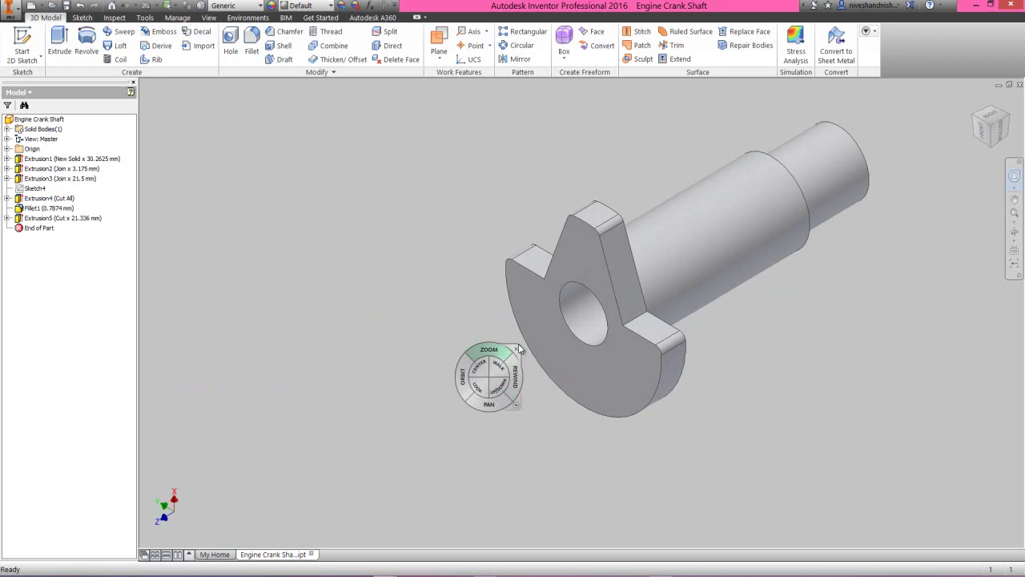
pyautogui.press('Escape')
pyautogui.click(1014, 214)
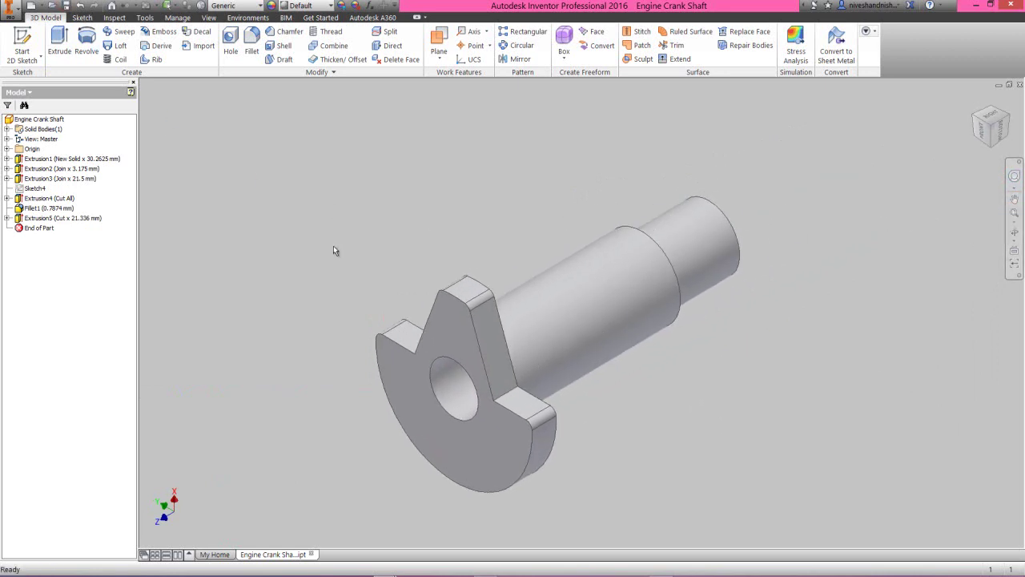
pyautogui.click(336, 290)
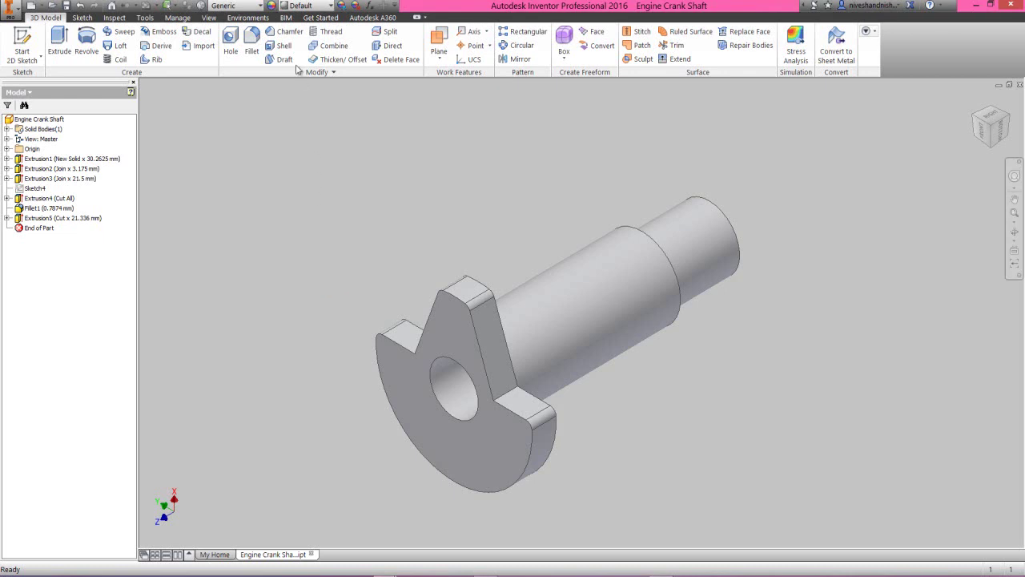